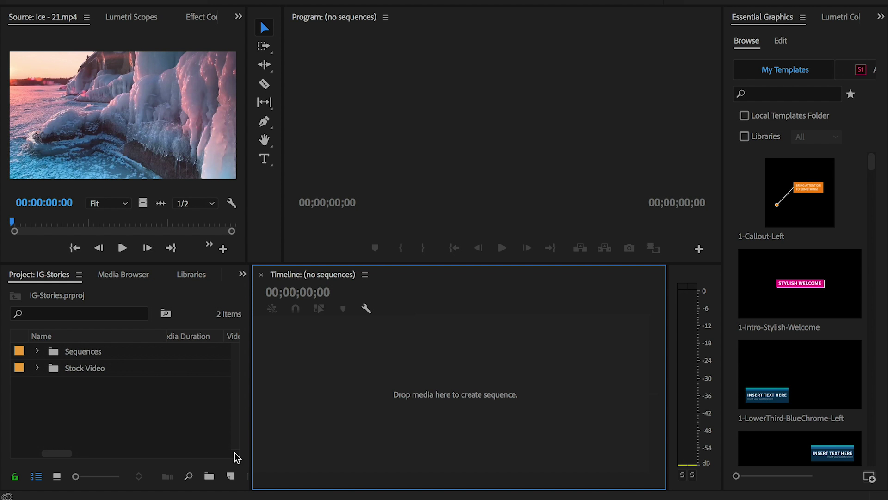
- Start a new sequence based on the Digital SLR DSLR 1080p30 preset
{"action": "left_click", "coordinate": [231, 475]}
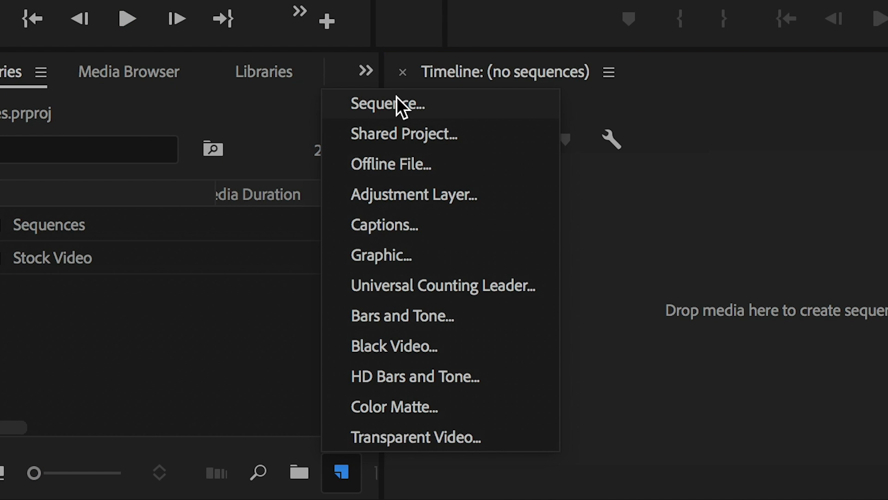
{"action": "left_click", "coordinate": [396, 102]}
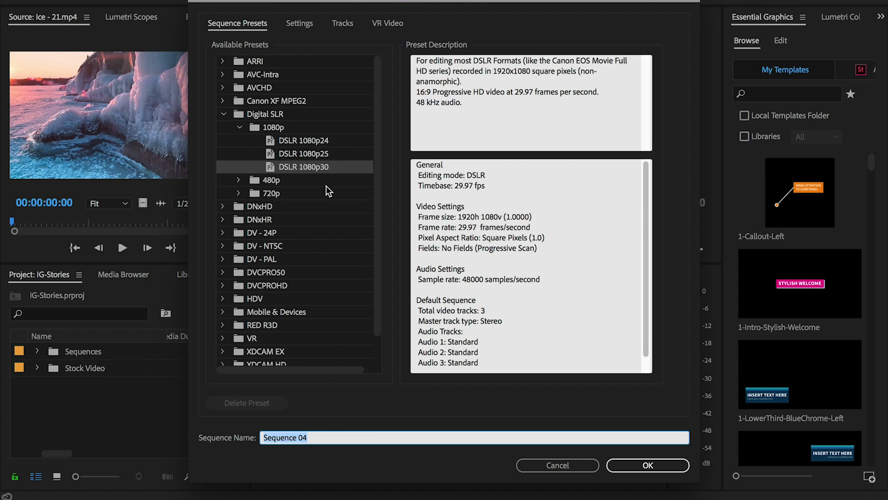
{"action": "left_click", "coordinate": [223, 115]}
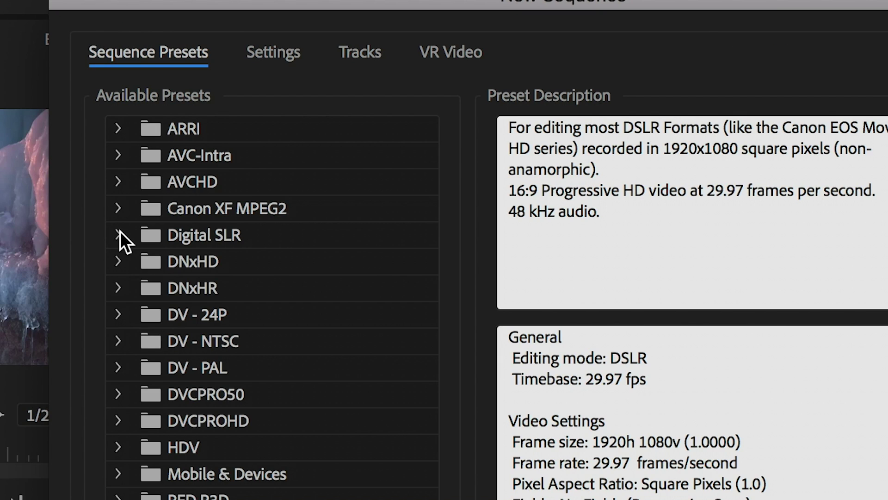
{"action": "left_click", "coordinate": [119, 235]}
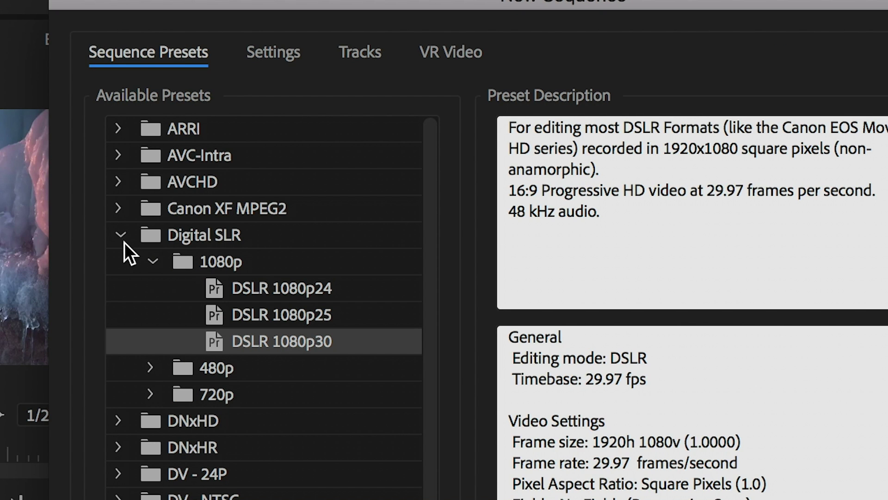
{"action": "left_click", "coordinate": [237, 237]}
{"action": "left_click", "coordinate": [258, 344]}
{"action": "left_click", "coordinate": [295, 56]}
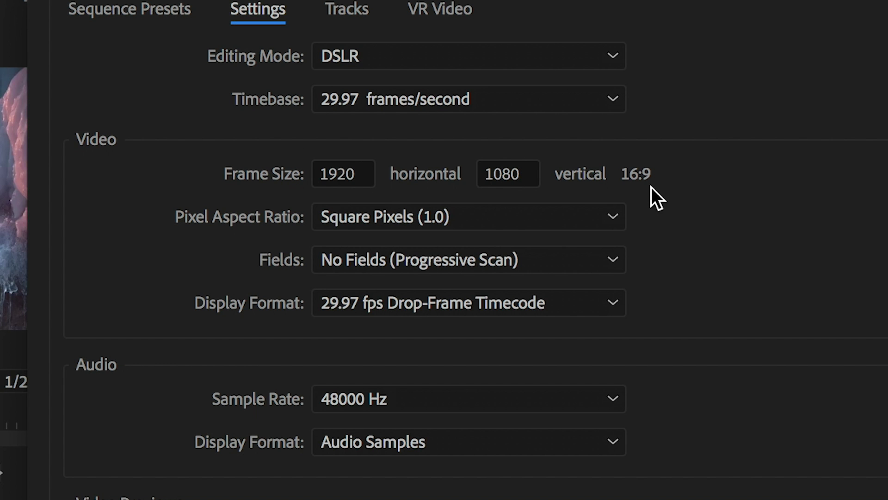
- Change the sequence frame size to 1080 × 1920 for a vertical 9:16 frame
{"action": "left_click", "coordinate": [362, 178]}
{"action": "left_click_drag", "start_coordinate": [364, 177], "coordinate": [267, 151]}
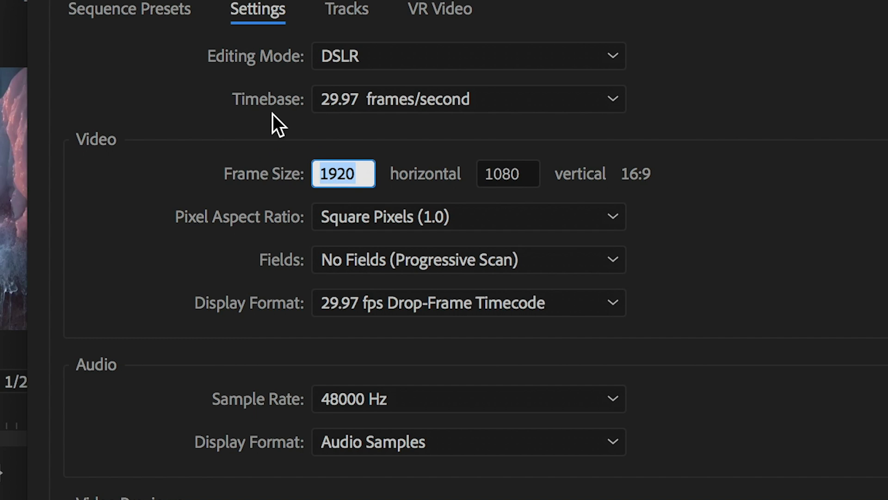
{"action": "type", "text": "1080"}
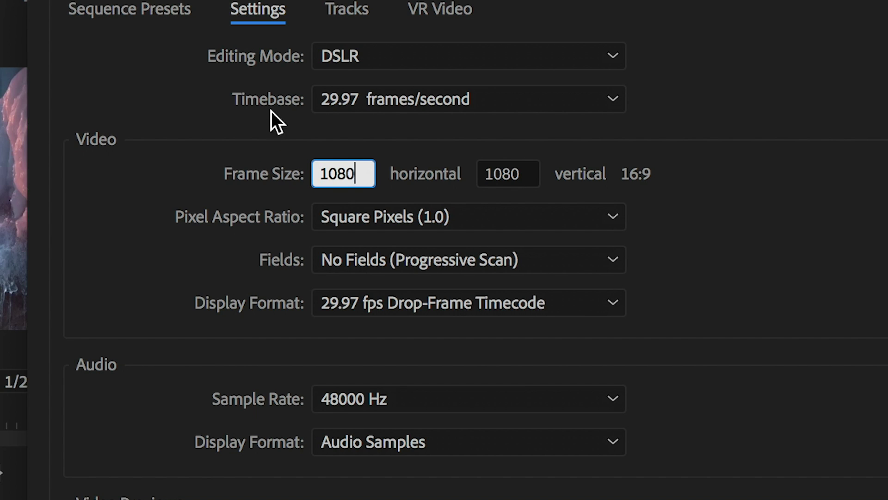
{"action": "left_click", "coordinate": [421, 147]}
{"action": "left_click", "coordinate": [513, 176]}
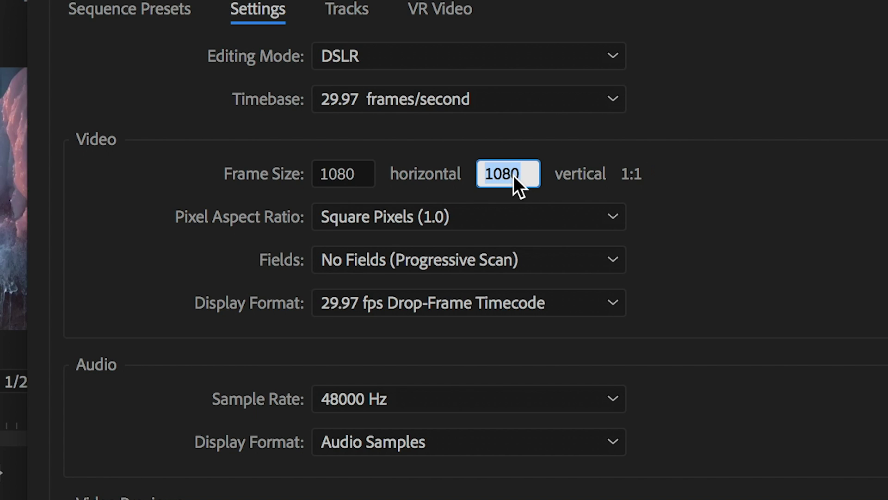
{"action": "type", "text": "1920"}
{"action": "left_click", "coordinate": [847, 249]}
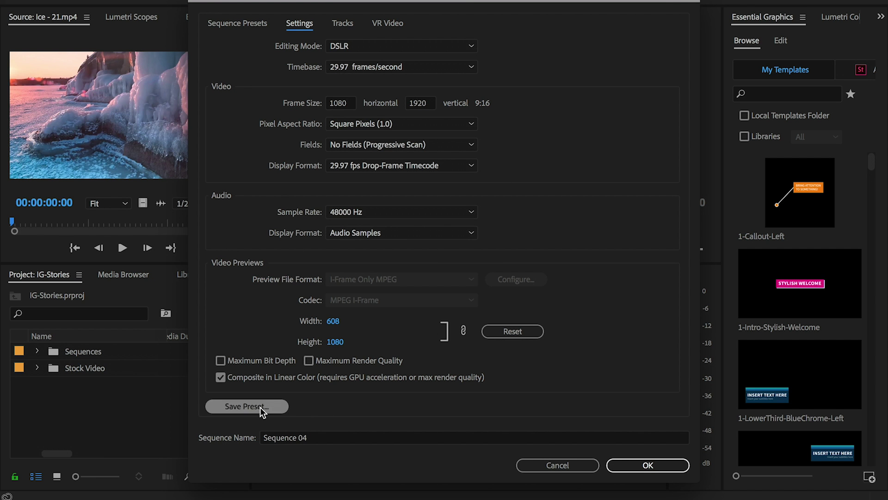
- Save these settings as the 'Vertical Instagram Story' preset and create the sequence
{"action": "left_click", "coordinate": [262, 410]}
{"action": "type", "text": "Instagram Story"}
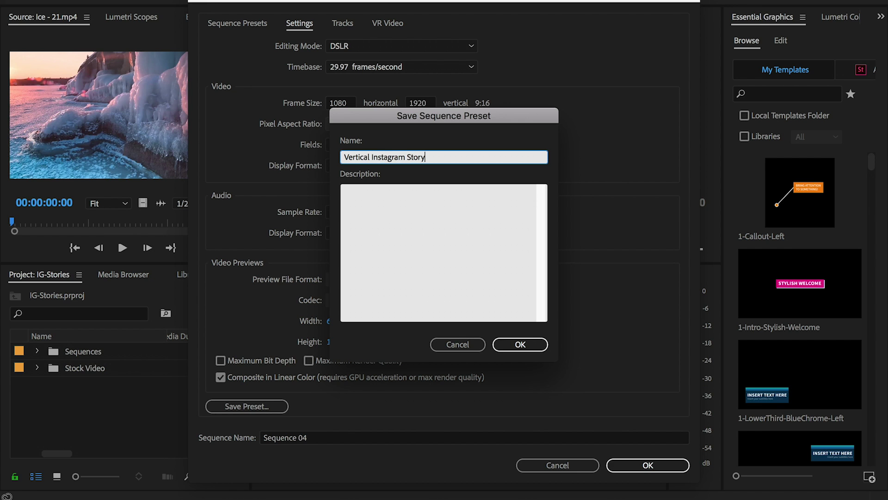
{"action": "left_click", "coordinate": [527, 346]}
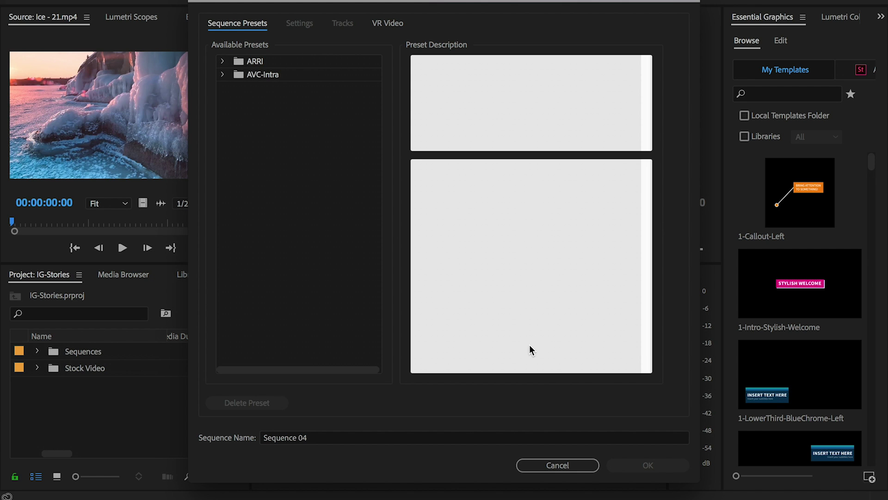
{"action": "left_click", "coordinate": [655, 465]}
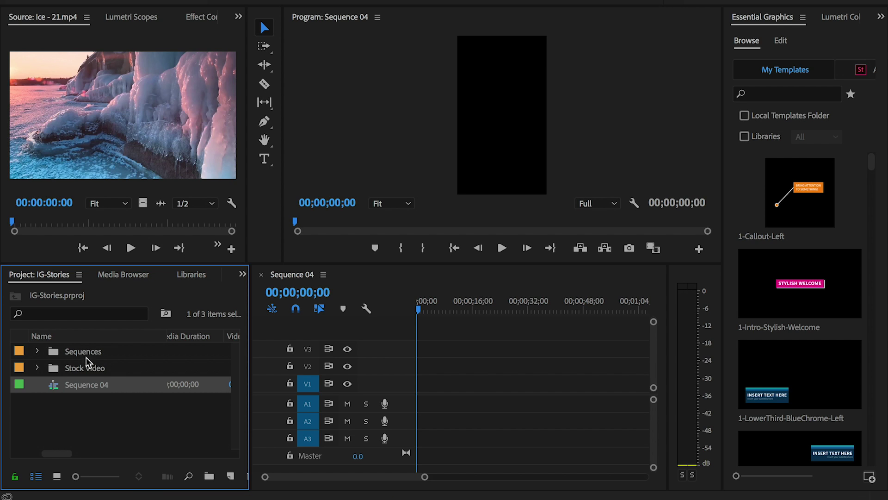
- Drag Ice - 21.mp4 into Sequence 04's timeline, keeping the existing vertical sequence settings
{"action": "left_click", "coordinate": [99, 152]}
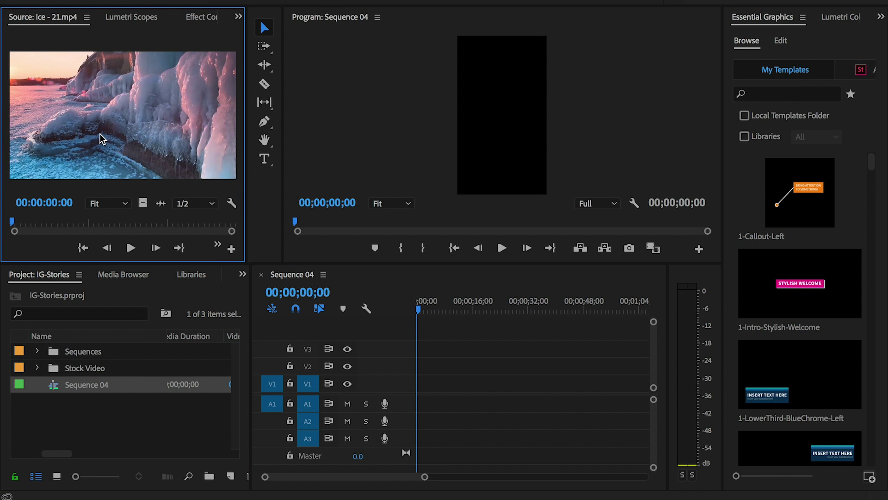
{"action": "left_click_drag", "start_coordinate": [102, 137], "coordinate": [419, 393]}
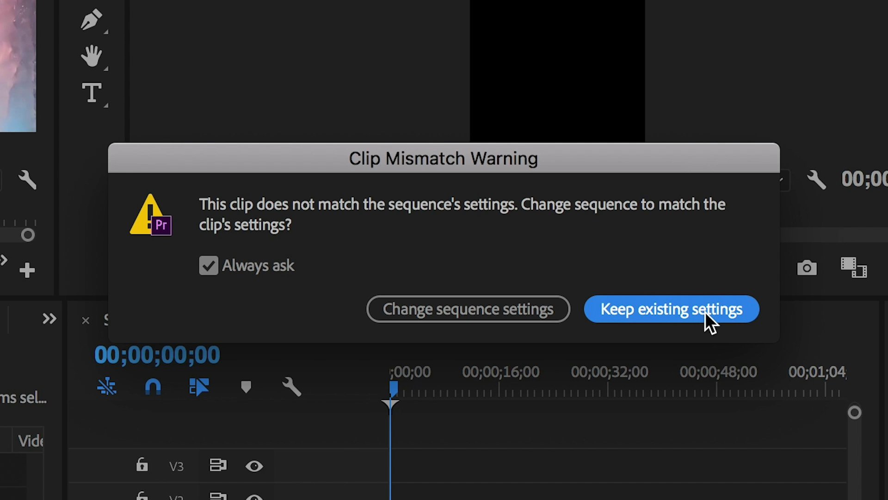
{"action": "left_click", "coordinate": [705, 310]}
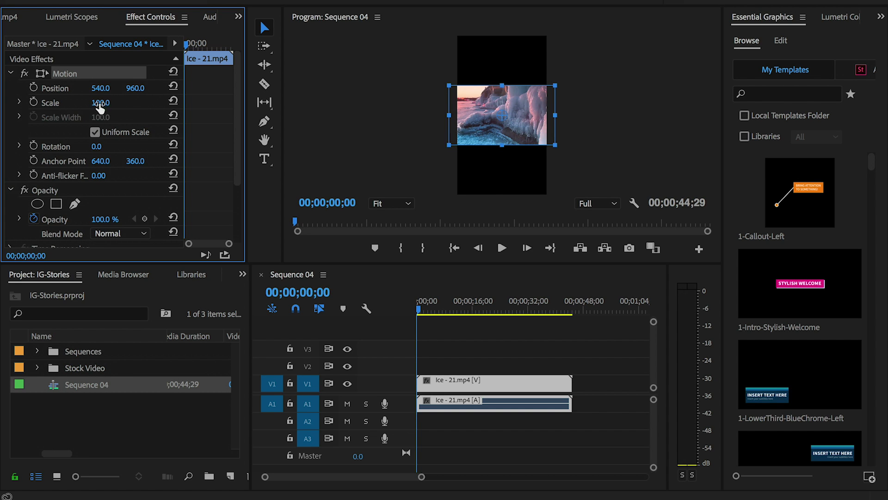
- Scale the Ice - 21.mp4 clip to 287 and shift its horizontal position to 1137
{"action": "left_click", "coordinate": [99, 103]}
{"action": "left_click_drag", "start_coordinate": [100, 103], "coordinate": [127, 88]}
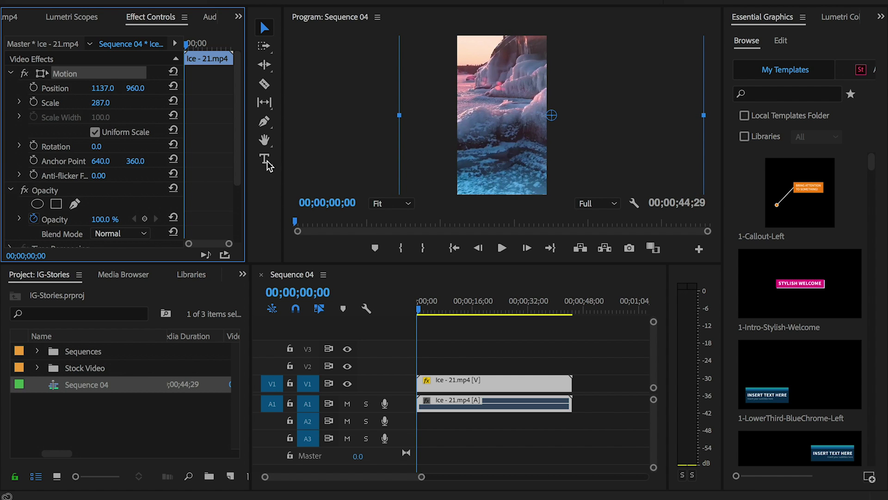
{"action": "left_click_drag", "start_coordinate": [137, 88], "coordinate": [141, 88]}
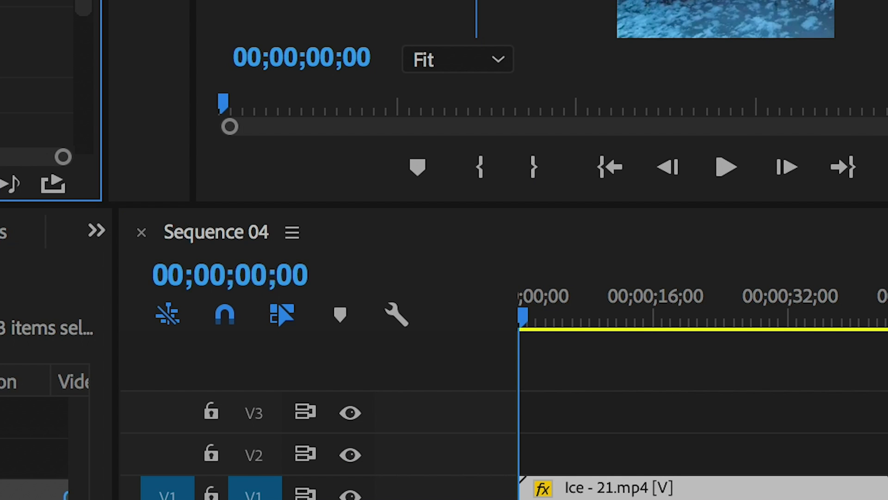
{"action": "left_click", "coordinate": [298, 272]}
- Mark an out-point at 00;00;15;00, trim the ice clip's end there, and return to the start
{"action": "left_click", "coordinate": [274, 277]}
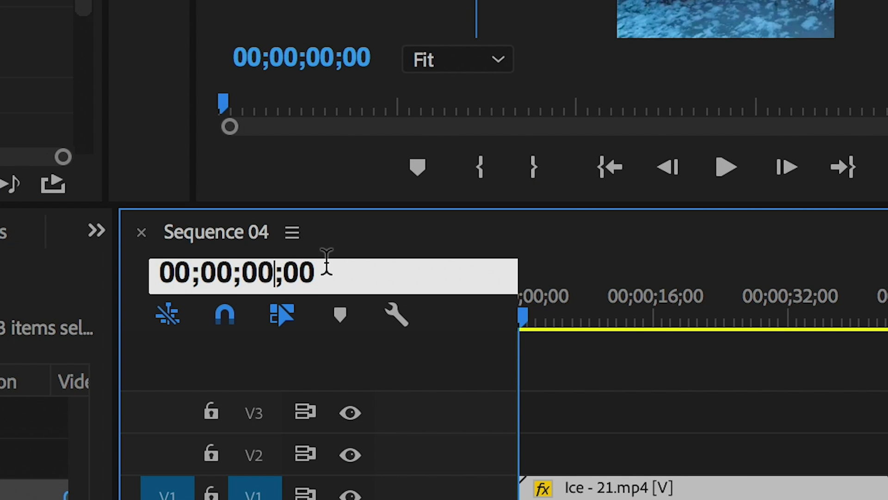
{"action": "key", "text": "BackSpace"}
{"action": "key", "text": "BackSpace"}
{"action": "type", "text": "15"}
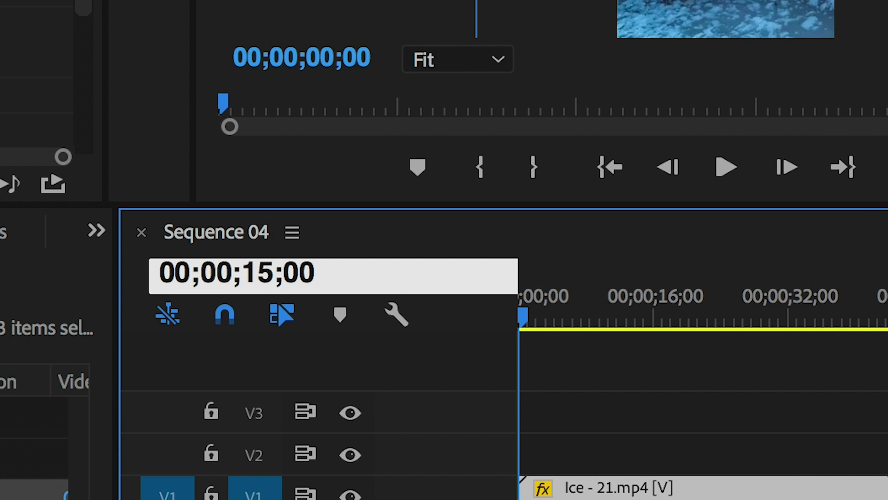
{"action": "key", "text": "Return"}
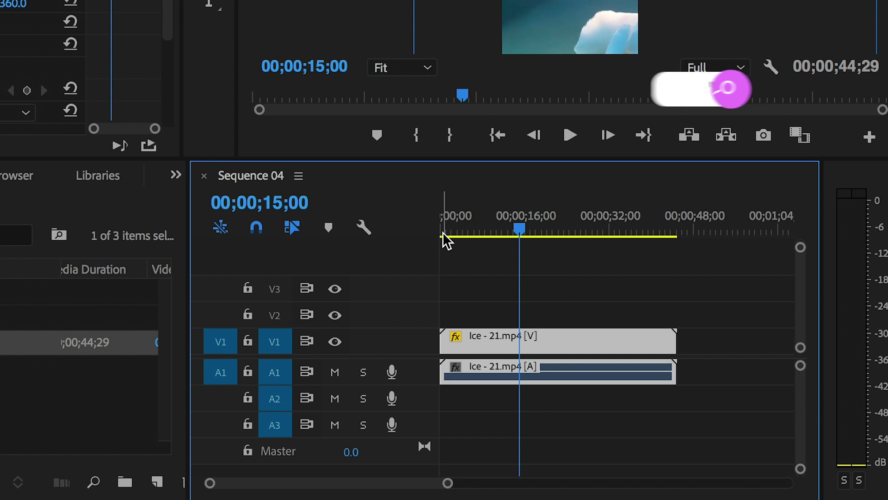
{"action": "key", "text": "o"}
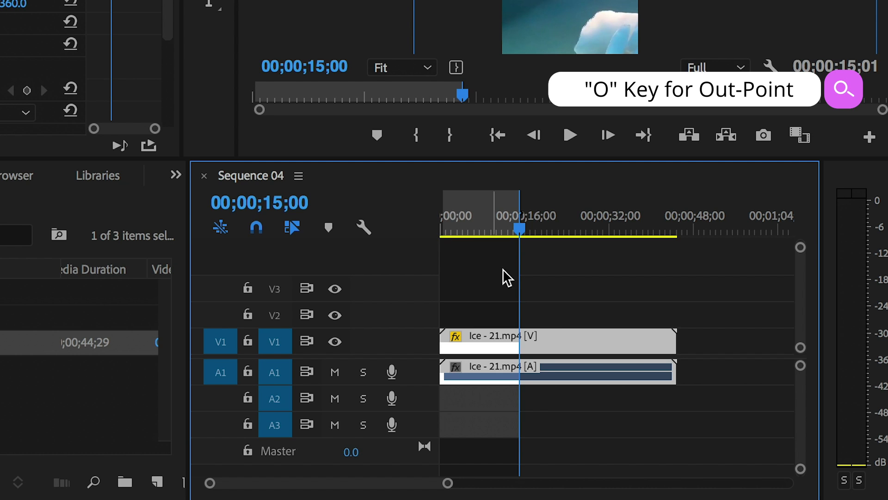
{"action": "left_click_drag", "start_coordinate": [446, 483], "coordinate": [476, 481]}
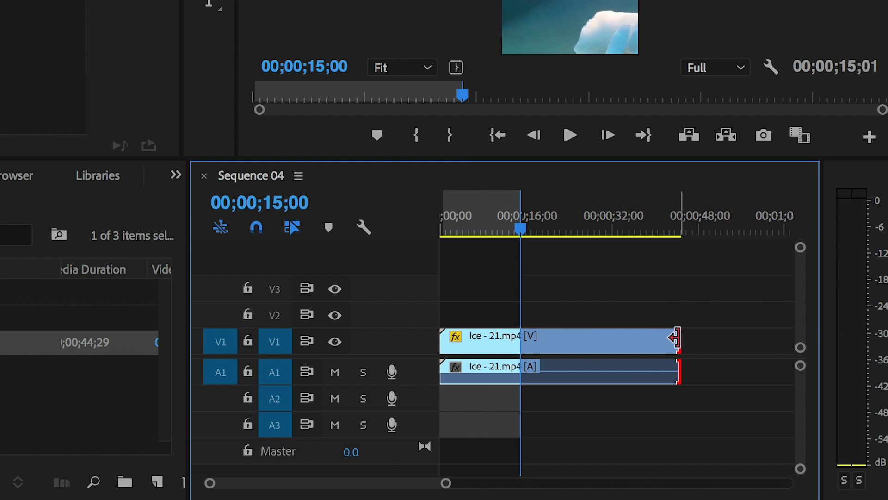
{"action": "left_click_drag", "start_coordinate": [676, 339], "coordinate": [521, 345]}
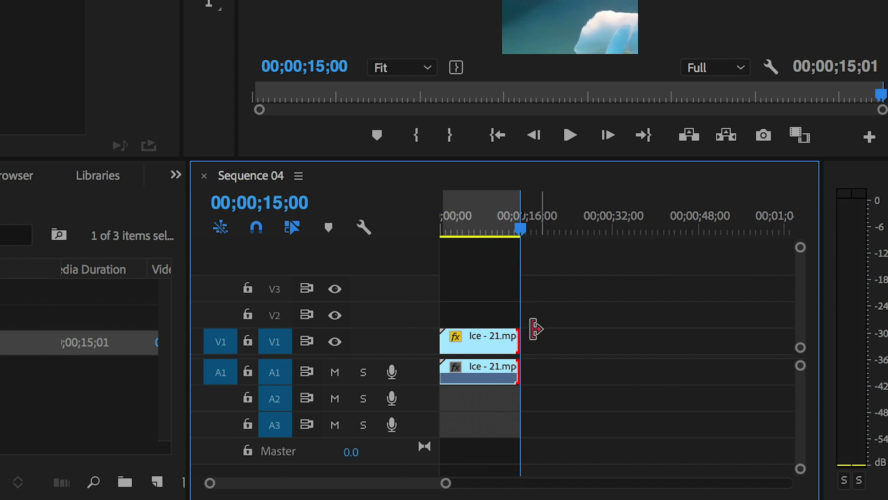
{"action": "left_click_drag", "start_coordinate": [494, 231], "coordinate": [412, 235]}
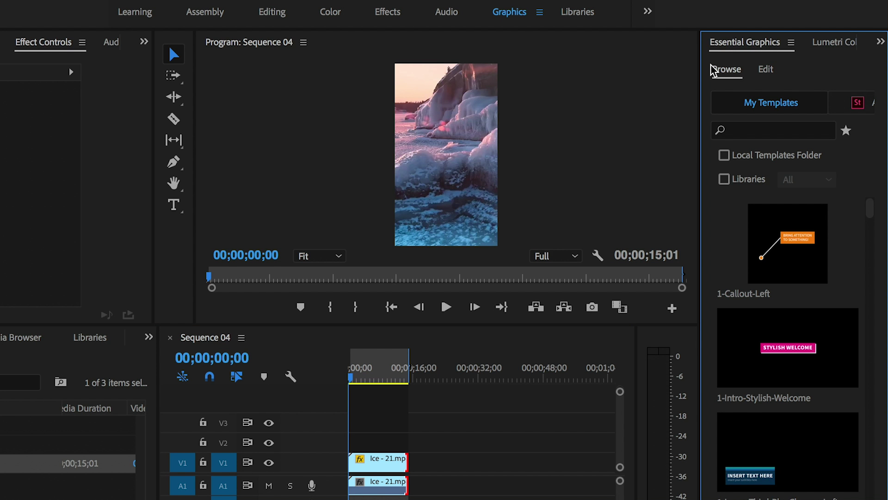
- Add a 'NEW VLOG!' title in Futura PT Bold at size 134, placed lower in the frame
{"action": "left_click", "coordinate": [766, 70]}
{"action": "left_click", "coordinate": [173, 205]}
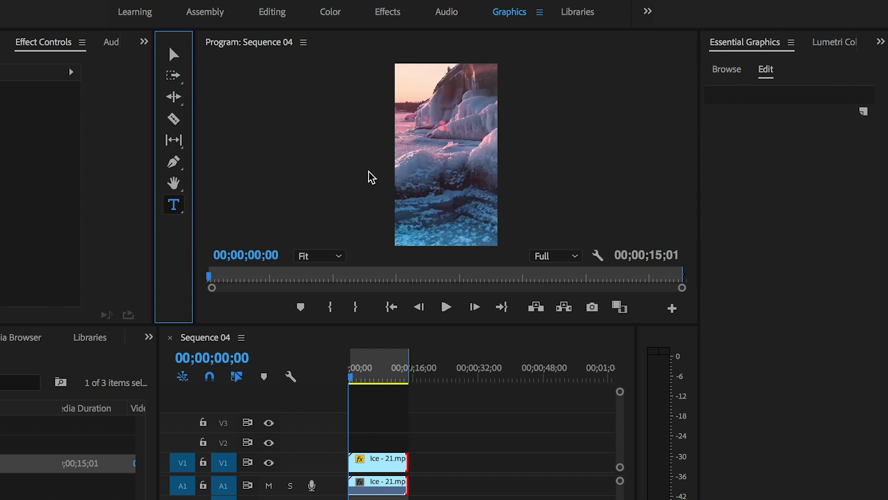
{"action": "left_click", "coordinate": [418, 145]}
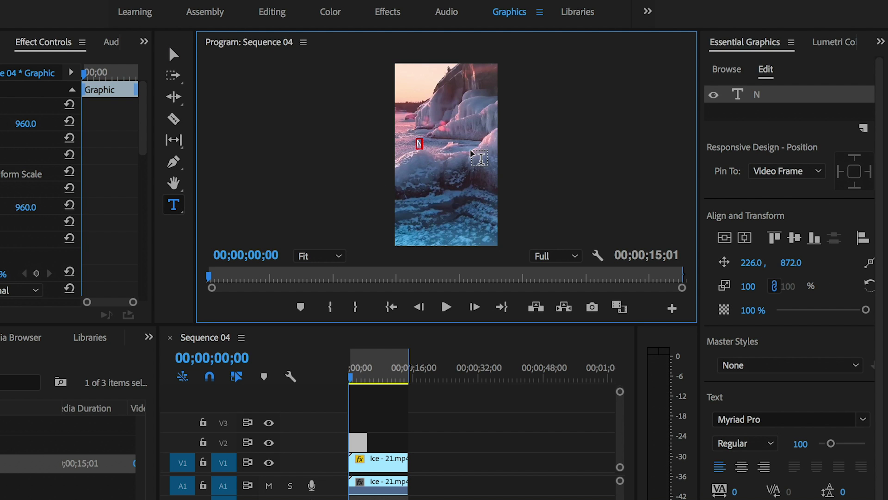
{"action": "left_click", "coordinate": [741, 420]}
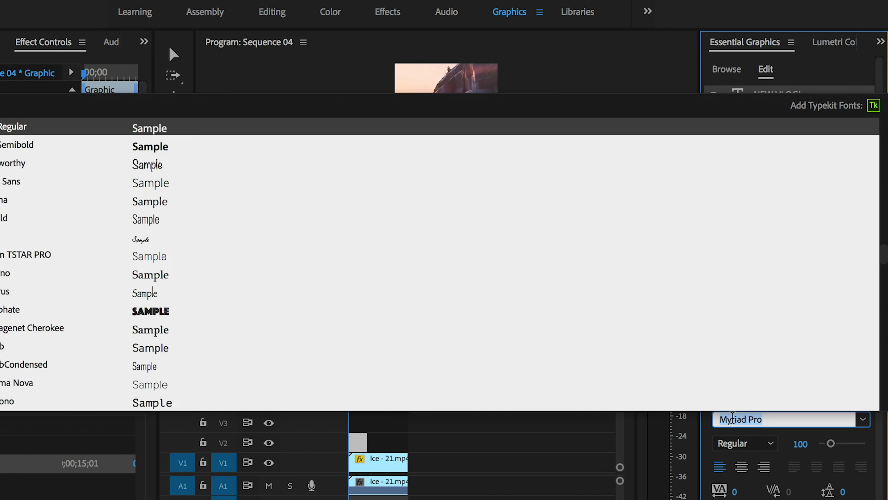
{"action": "type", "text": "Futura"}
{"action": "left_click", "coordinate": [32, 299]}
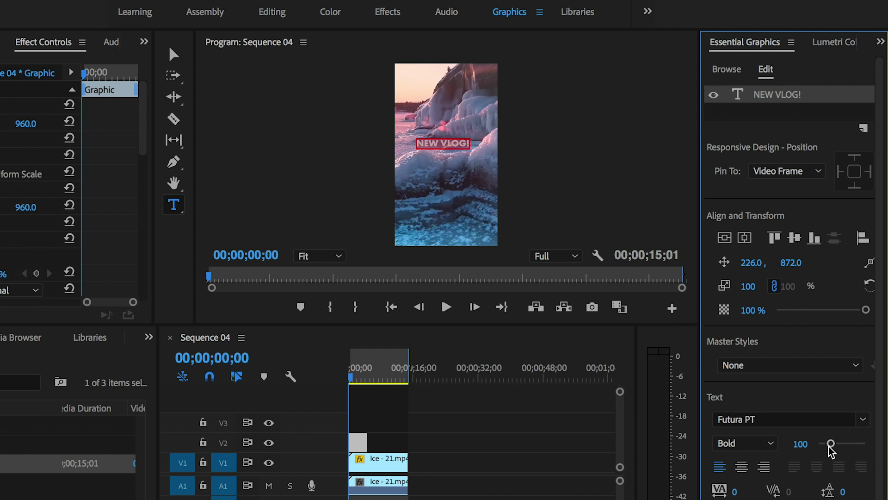
{"action": "left_click_drag", "start_coordinate": [830, 444], "coordinate": [835, 443]}
{"action": "left_click_drag", "start_coordinate": [443, 144], "coordinate": [438, 171]}
{"action": "left_click", "coordinate": [446, 458]}
- Search the effects for 'glitch' and drop uni.Glitch Transition onto the NEW VLOG! title
{"action": "left_click", "coordinate": [148, 337]}
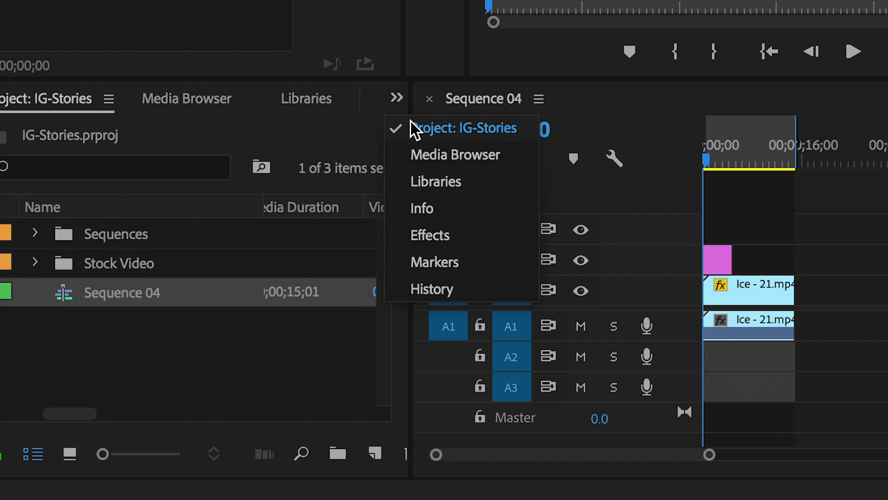
{"action": "left_click", "coordinate": [136, 425]}
{"action": "left_click", "coordinate": [0, 360]}
{"action": "type", "text": "glitch"}
{"action": "scroll", "coordinate": [149, 278], "scroll_direction": "down", "scroll_amount": 5}
{"action": "left_click", "coordinate": [99, 444]}
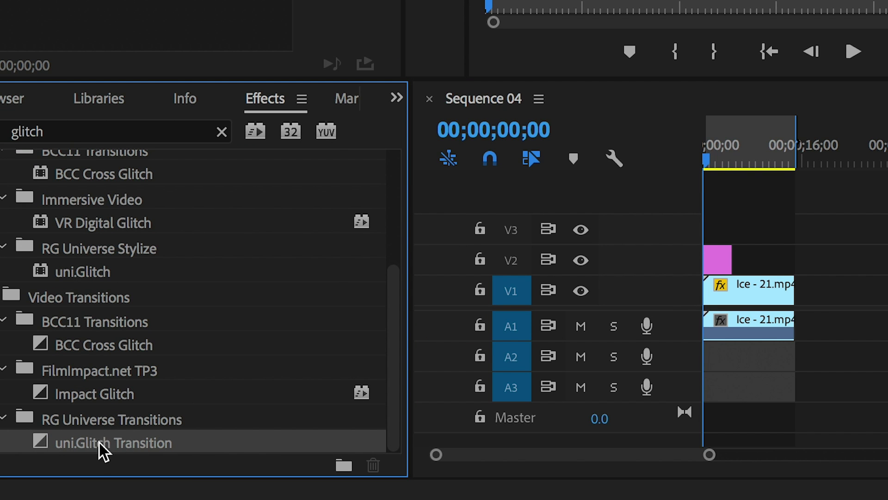
{"action": "left_click_drag", "start_coordinate": [99, 444], "coordinate": [731, 258]}
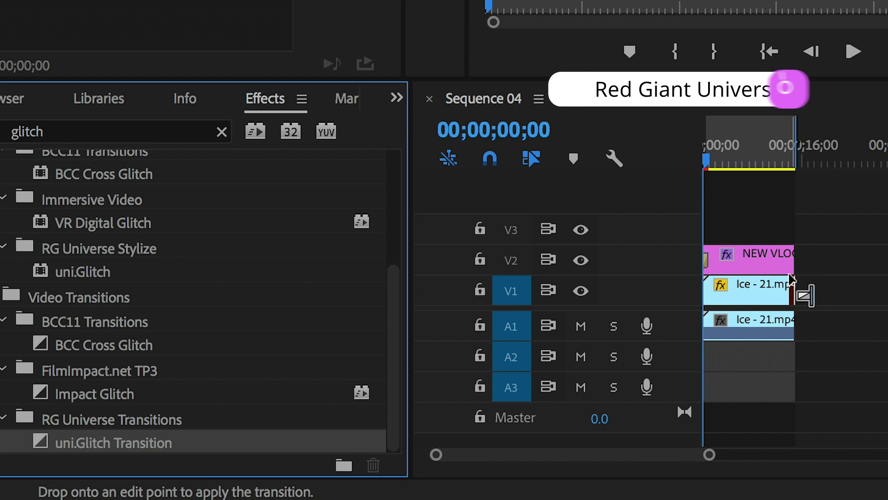
- Apply the Text - Jittery preset to the glitch transition
{"action": "left_click", "coordinate": [708, 267]}
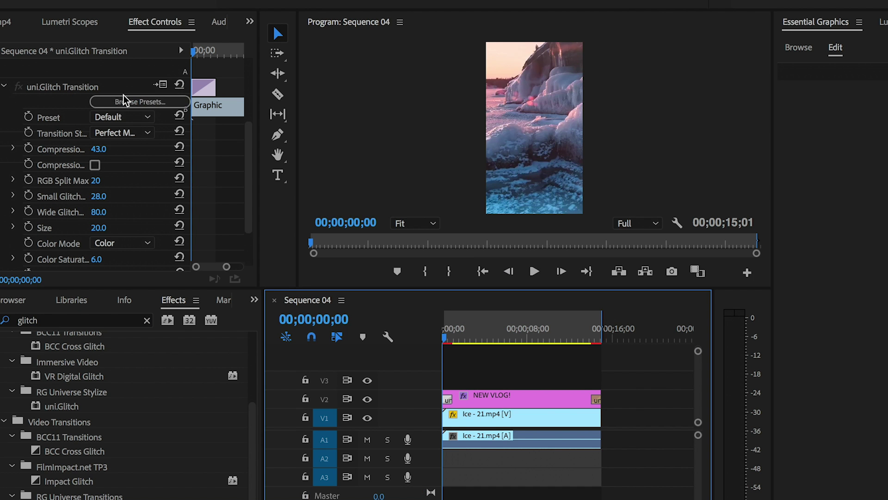
{"action": "left_click", "coordinate": [124, 101]}
{"action": "scroll", "coordinate": [473, 204], "scroll_direction": "down", "scroll_amount": 10}
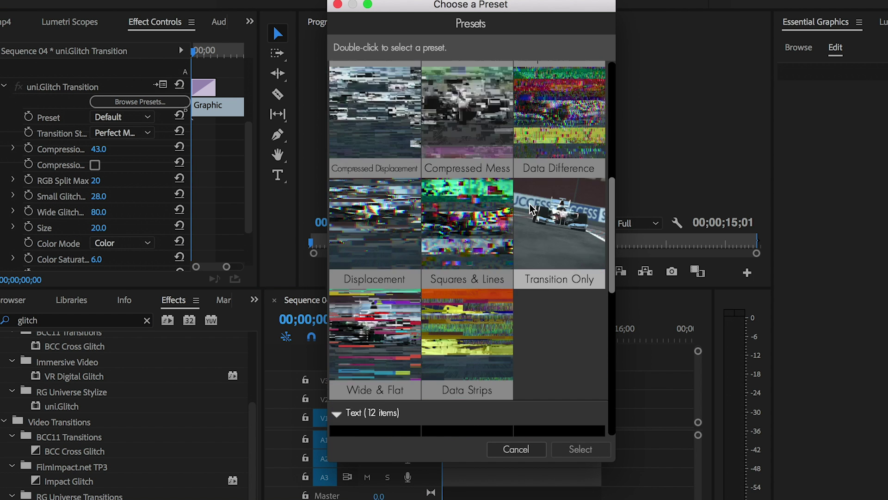
{"action": "double_click", "coordinate": [394, 317]}
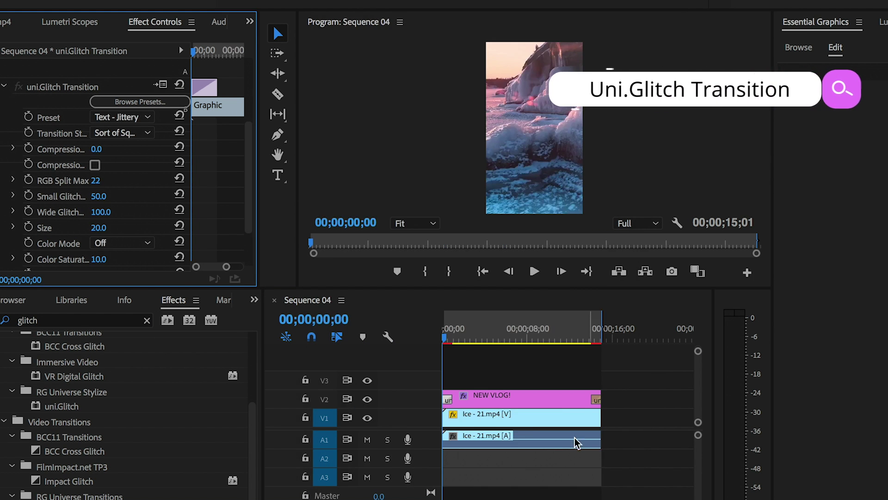
- Render previews and play the sequence back from the start
{"action": "key", "text": "Return"}
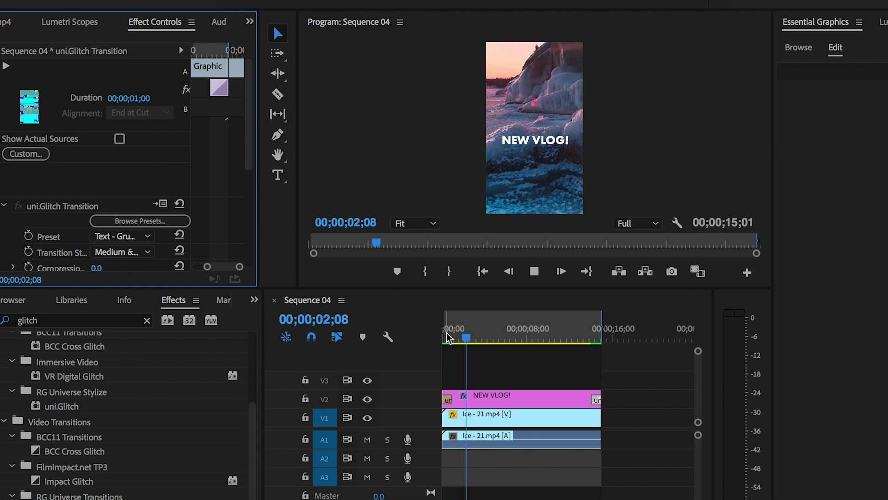
{"action": "left_click", "coordinate": [576, 338]}
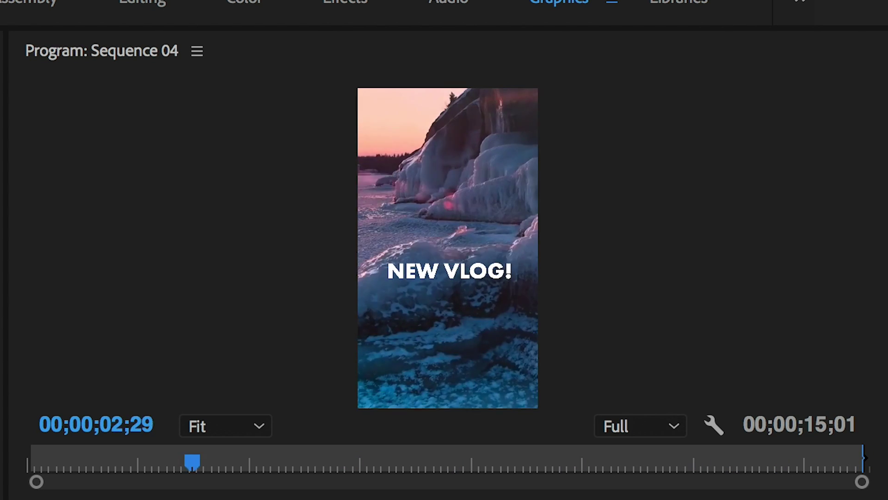
{"action": "key", "text": "Home"}
{"action": "key", "text": "space"}
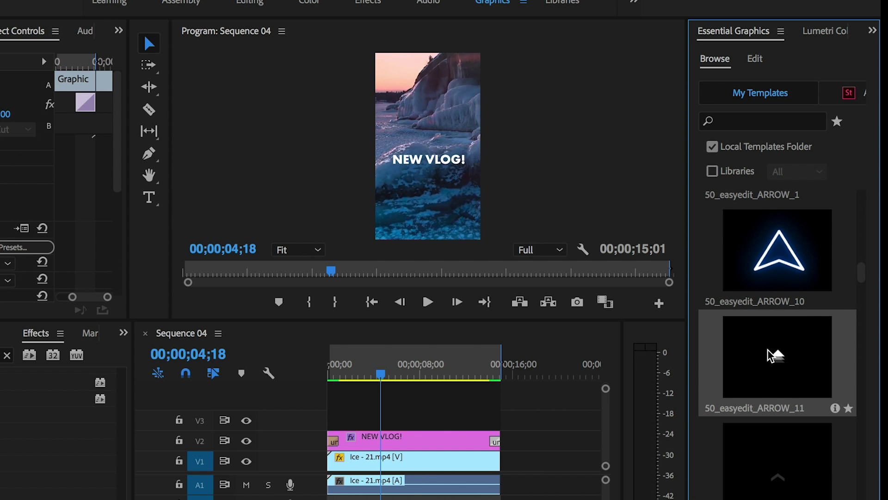
{"action": "scroll", "coordinate": [777, 352], "scroll_direction": "down", "scroll_amount": 3}
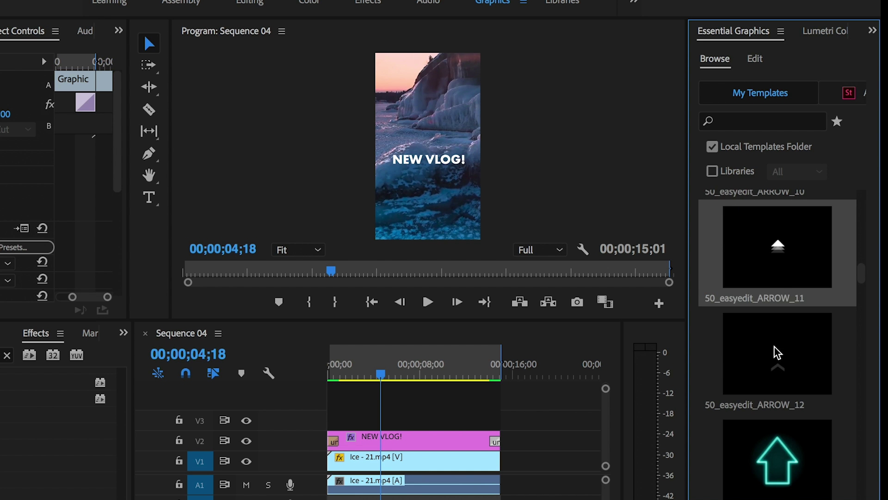
{"action": "scroll", "coordinate": [773, 290], "scroll_direction": "up", "scroll_amount": 2}
{"action": "scroll", "coordinate": [773, 300], "scroll_direction": "up", "scroll_amount": 1}
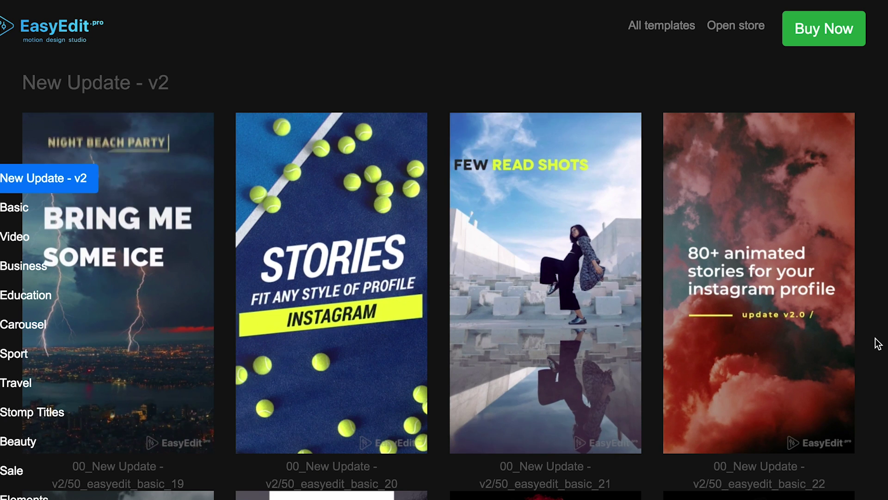
- Scroll down the EasyEdit template grid through the sale and sport designs
{"action": "scroll", "coordinate": [879, 342], "scroll_direction": "down", "scroll_amount": 5}
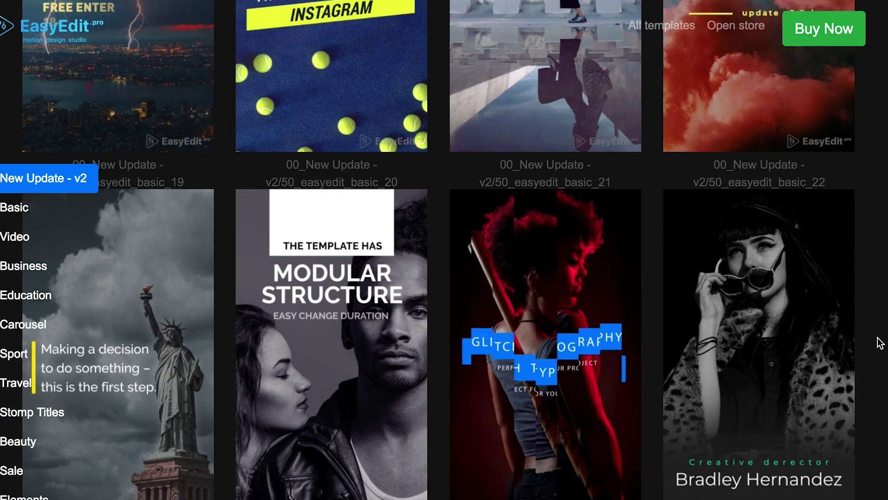
{"action": "scroll", "coordinate": [879, 342], "scroll_direction": "down", "scroll_amount": 5}
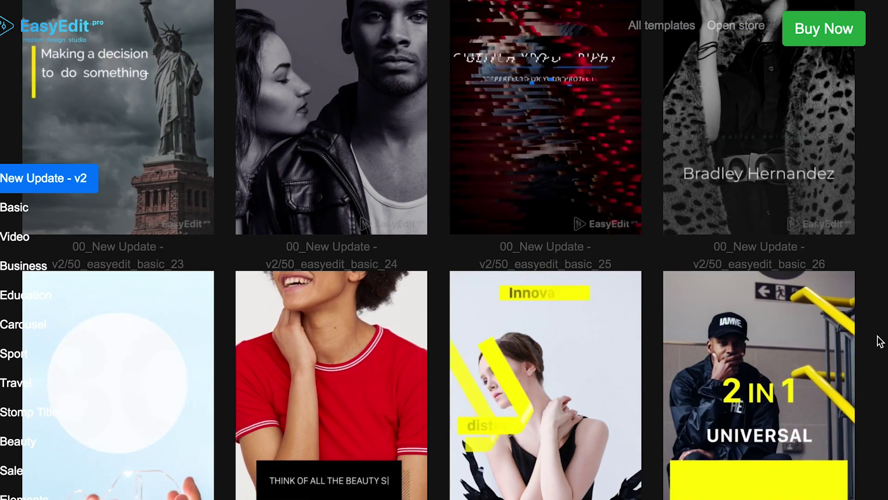
{"action": "scroll", "coordinate": [878, 341], "scroll_direction": "down", "scroll_amount": 10}
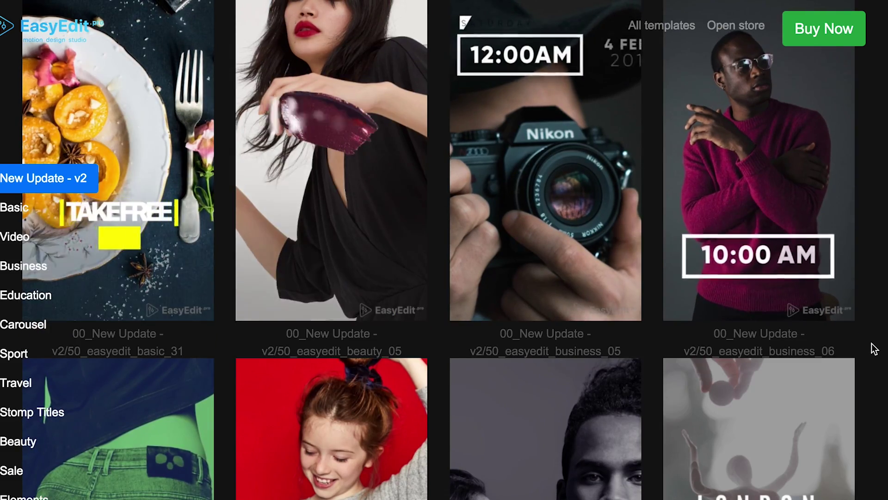
{"action": "scroll", "coordinate": [874, 348], "scroll_direction": "down", "scroll_amount": 5}
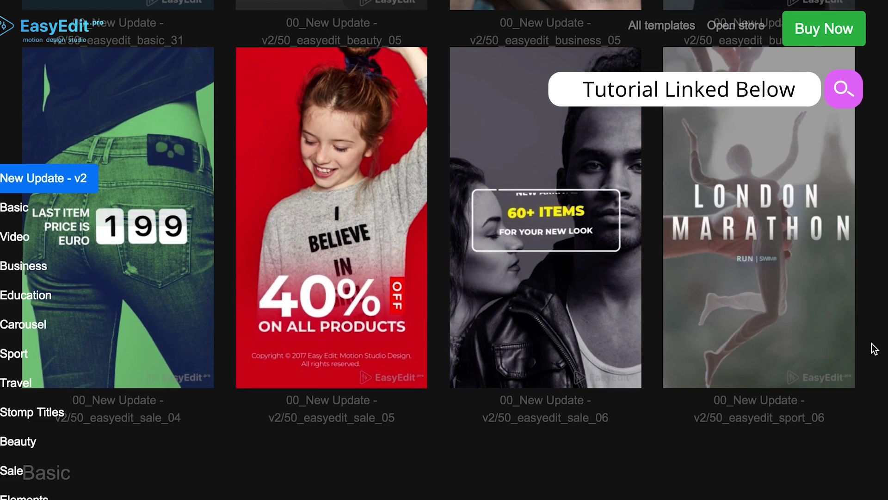
{"action": "scroll", "coordinate": [873, 347], "scroll_direction": "down", "scroll_amount": 5}
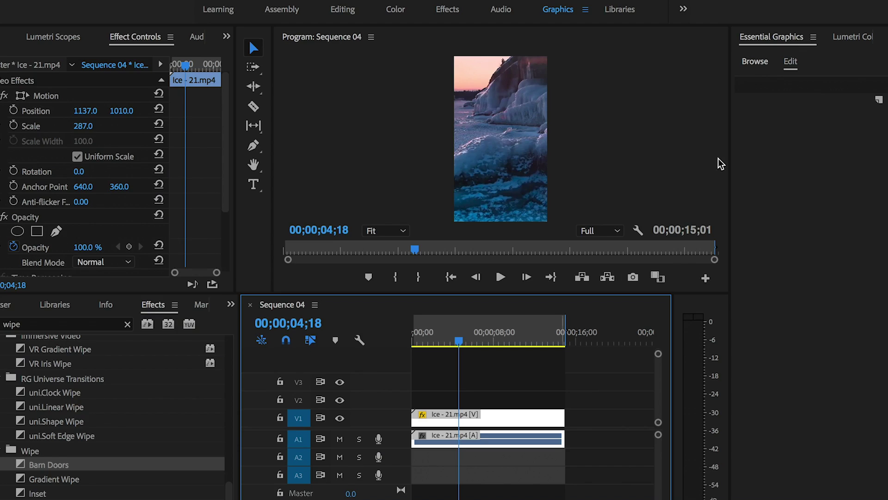
- Add 50_easyedit_ARROW_11 to V2, place it near the bottom at x 524, and scale it to 309
{"action": "left_click", "coordinate": [767, 68]}
{"action": "left_click_drag", "start_coordinate": [810, 325], "coordinate": [490, 402]}
{"action": "left_click", "coordinate": [799, 134]}
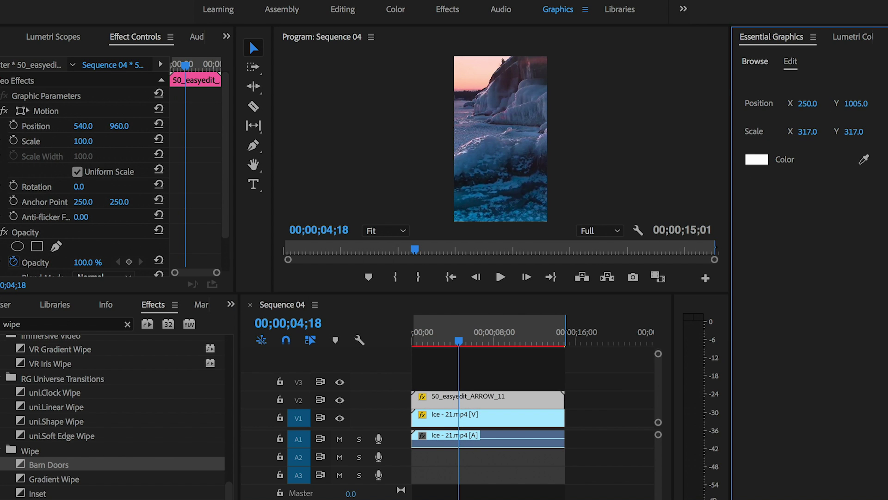
{"action": "left_click_drag", "start_coordinate": [853, 104], "coordinate": [819, 103]}
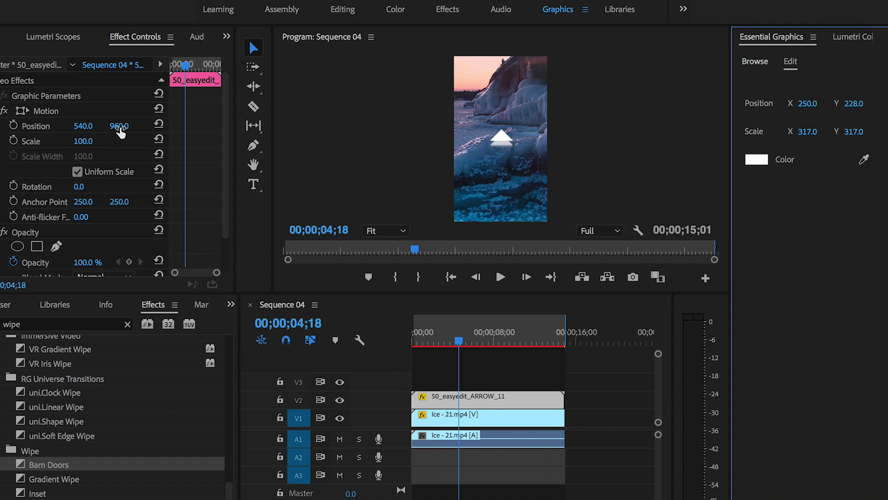
{"action": "left_click_drag", "start_coordinate": [118, 126], "coordinate": [467, 126]}
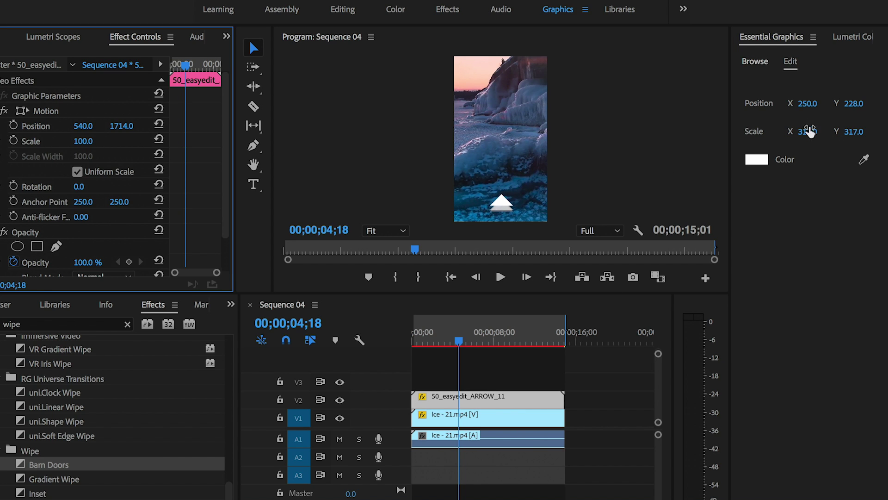
{"action": "left_click_drag", "start_coordinate": [809, 132], "coordinate": [806, 131]}
{"action": "mouse_move", "coordinate": [83, 126]}
{"action": "left_mouse_down"}
{"action": "mouse_move", "coordinate": [51, 125]}
{"action": "mouse_move", "coordinate": [75, 126]}
{"action": "left_mouse_up"}
{"action": "left_click", "coordinate": [757, 159]}
- Colour the arrow bright yellow and move the playhead later to preview it
{"action": "left_click", "coordinate": [699, 472]}
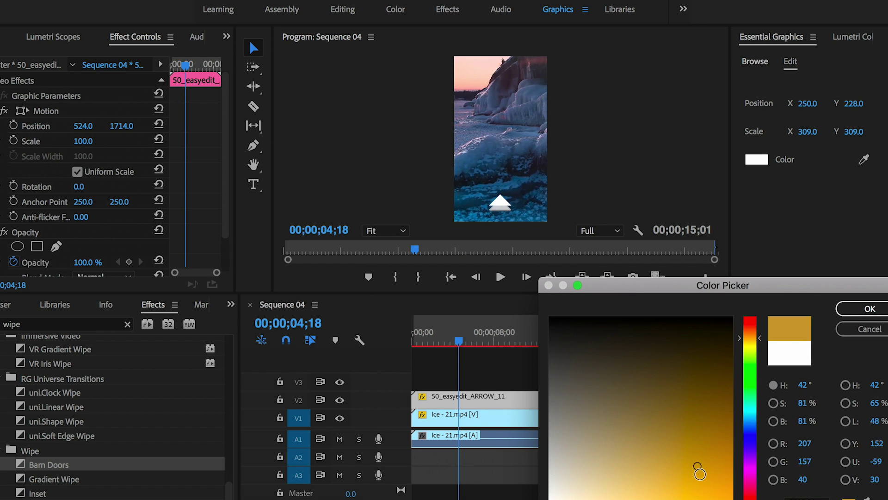
{"action": "left_click", "coordinate": [750, 345]}
{"action": "left_click", "coordinate": [870, 308]}
{"action": "left_click_drag", "start_coordinate": [481, 341], "coordinate": [526, 341]}
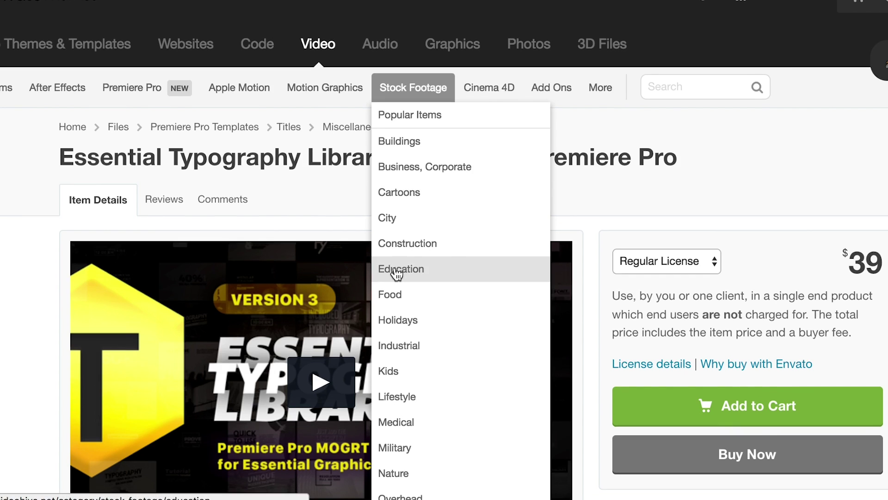
- Scroll through the Essential Typography Library product page on Envato Market
{"action": "scroll", "coordinate": [467, 77], "scroll_direction": "down", "scroll_amount": 5}
{"action": "scroll", "coordinate": [466, 77], "scroll_direction": "up", "scroll_amount": 5}
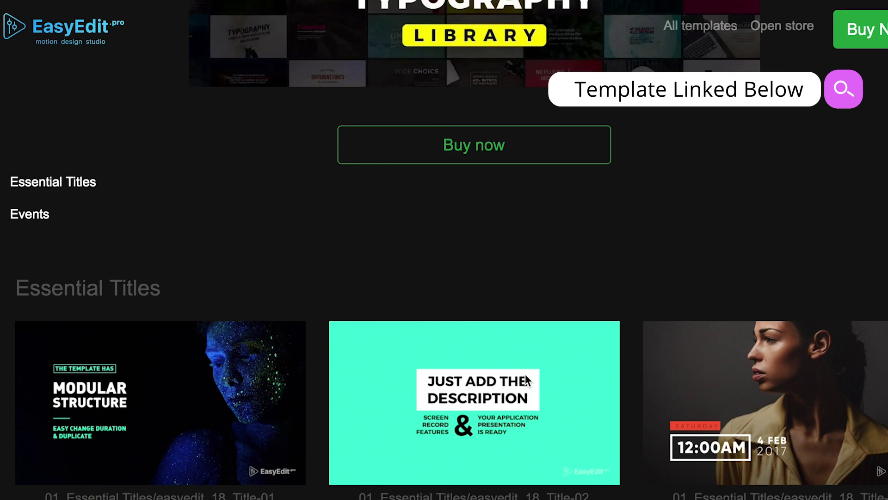
{"action": "scroll", "coordinate": [532, 366], "scroll_direction": "down", "scroll_amount": 3}
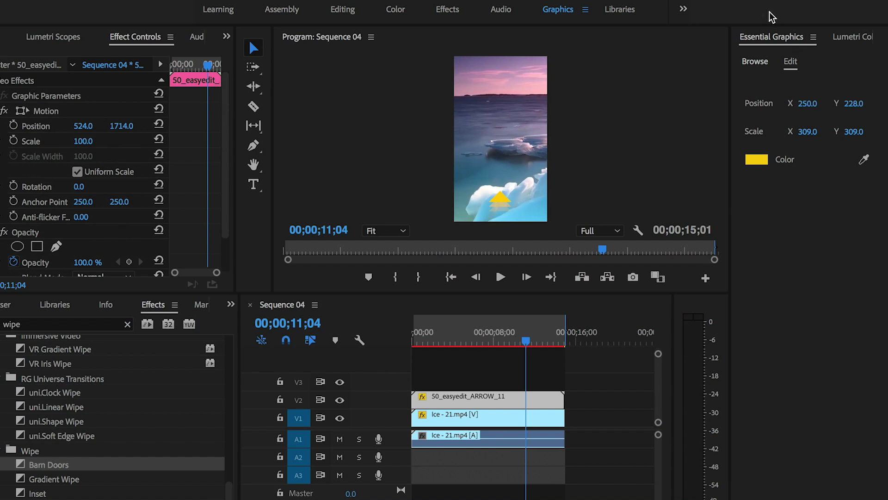
- Place the easyedit_18 Title-50 and Title-11 templates one after another on track V3
{"action": "left_click", "coordinate": [757, 63]}
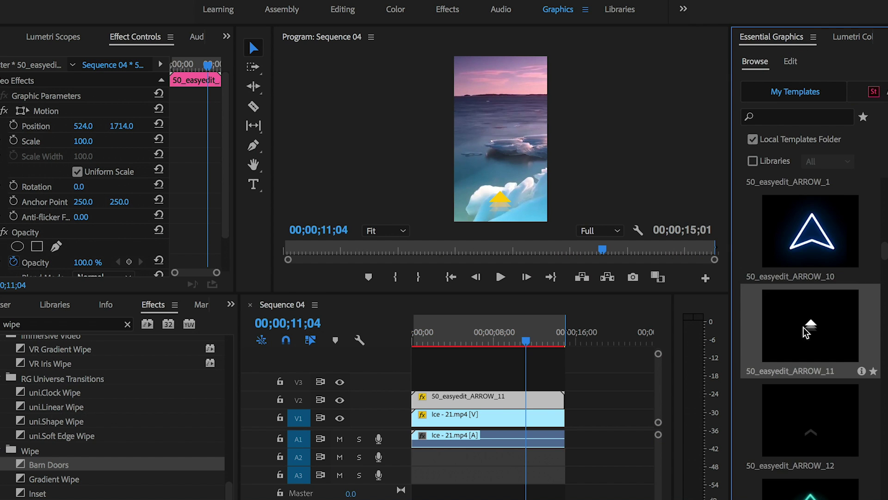
{"action": "scroll", "coordinate": [805, 332], "scroll_direction": "down", "scroll_amount": 10}
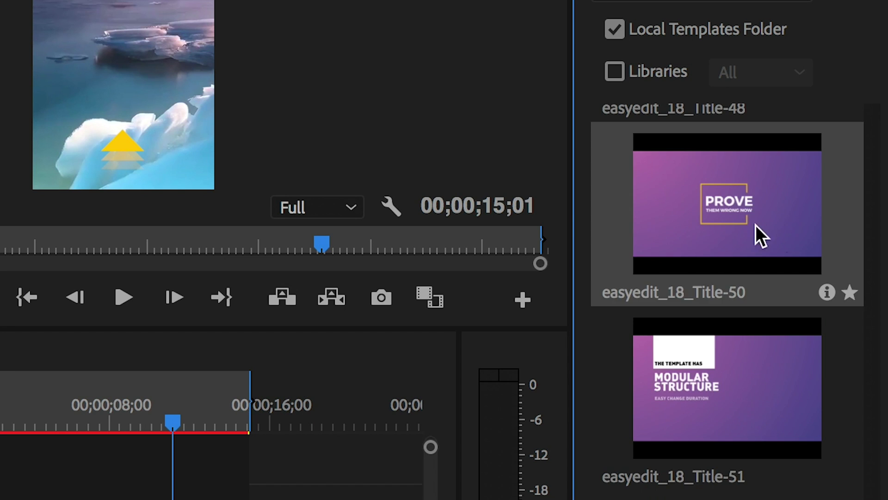
{"action": "left_click_drag", "start_coordinate": [779, 268], "coordinate": [32, 489]}
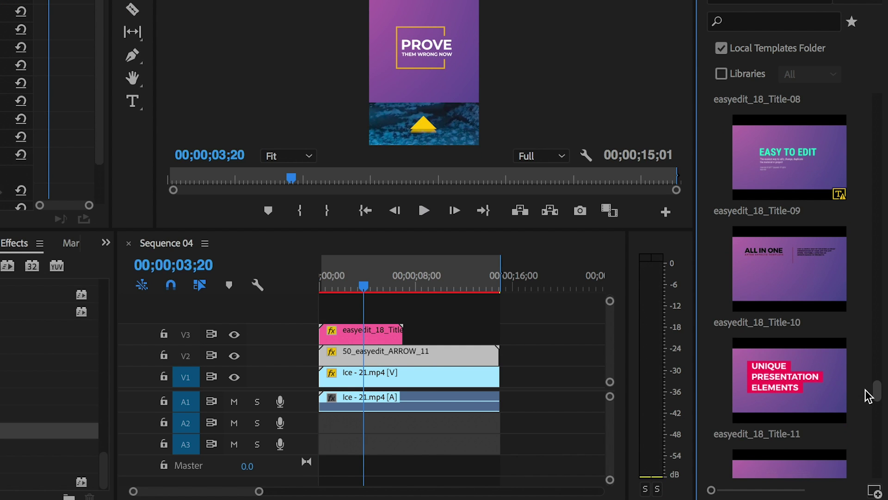
{"action": "left_click_drag", "start_coordinate": [781, 385], "coordinate": [397, 332]}
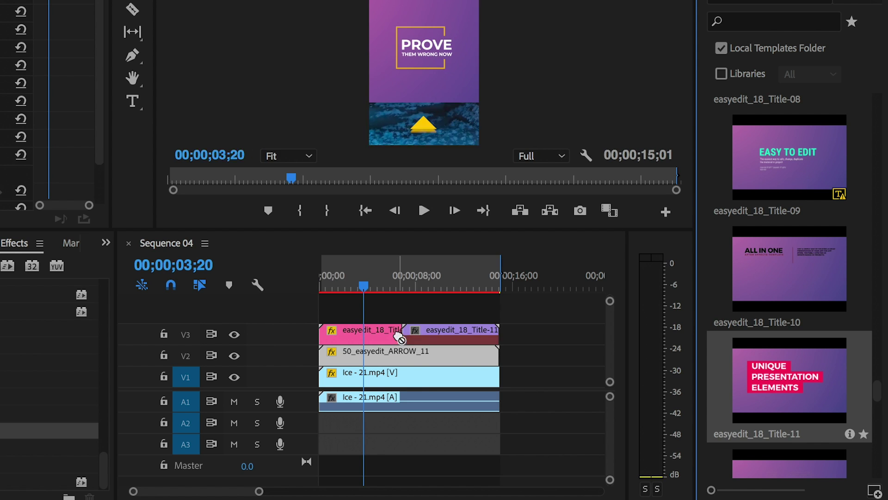
- Select the first title clip and turn off its purple background
{"action": "left_click", "coordinate": [358, 277]}
{"action": "left_click", "coordinate": [373, 333]}
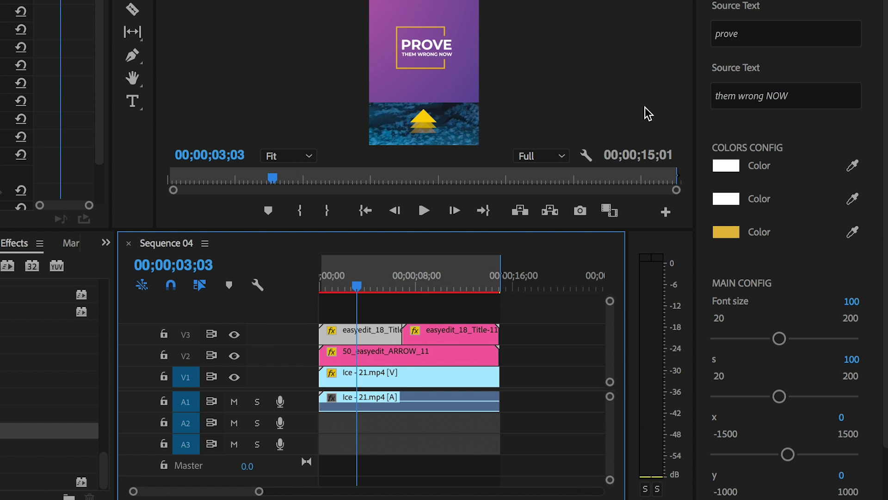
{"action": "scroll", "coordinate": [789, 284], "scroll_direction": "down", "scroll_amount": 3}
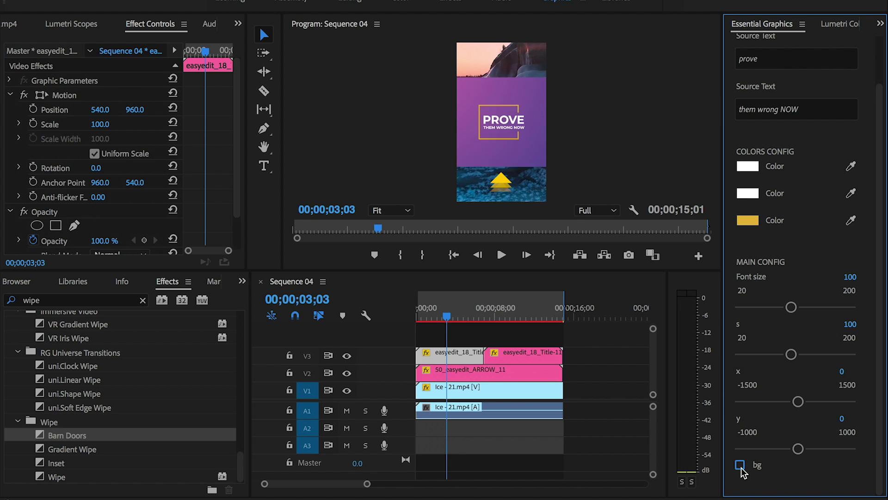
{"action": "left_click", "coordinate": [716, 468]}
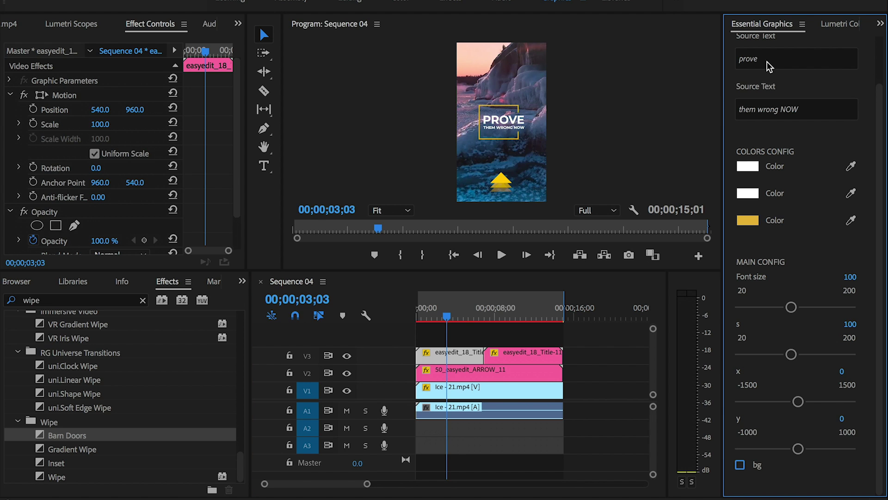
- Retitle the first graphic ICELAND over Travel Vlog, scaled to 119 at position 509, 845
{"action": "scroll", "coordinate": [827, 167], "scroll_direction": "up", "scroll_amount": 2}
{"action": "left_click", "coordinate": [740, 100]}
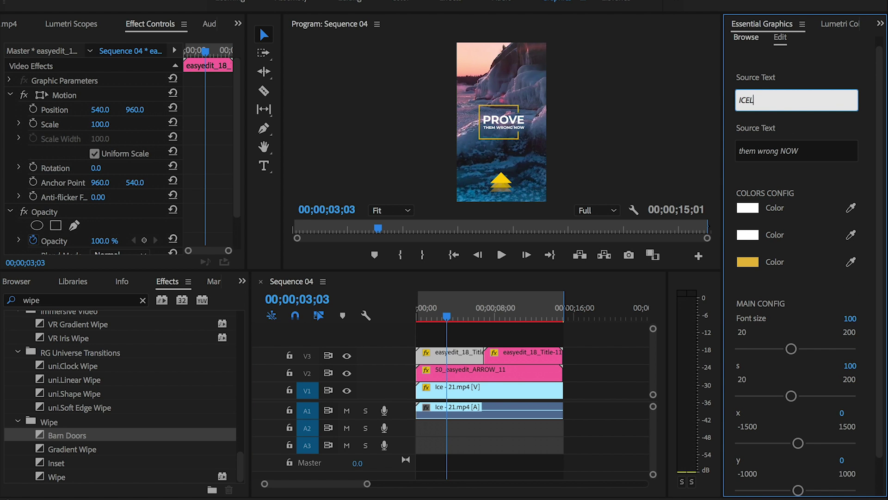
{"action": "left_click", "coordinate": [803, 151]}
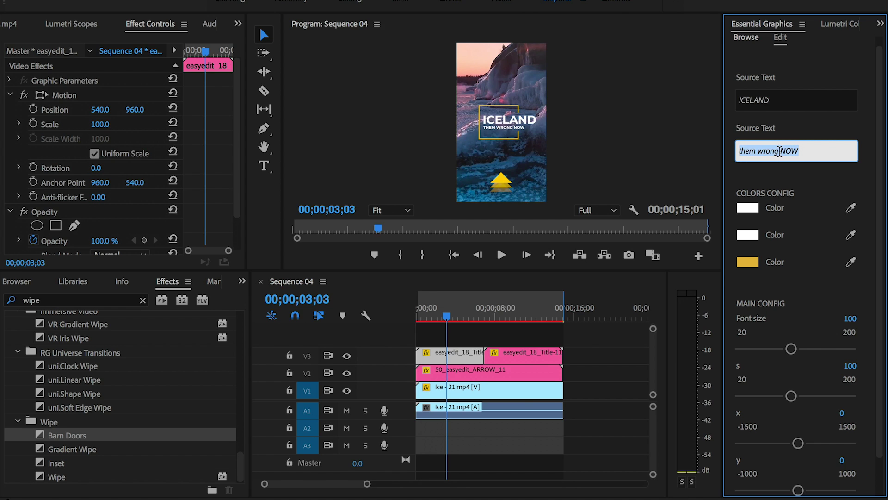
{"action": "type", "text": "TRav"}
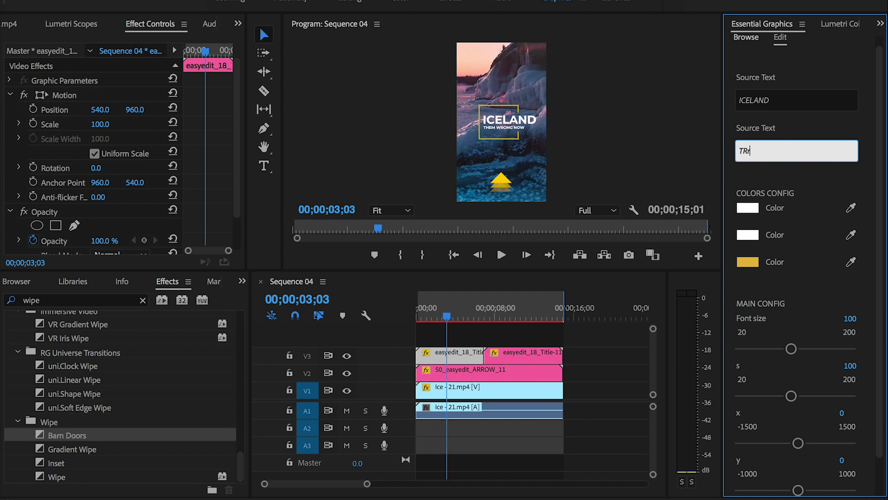
{"action": "left_click", "coordinate": [794, 139]}
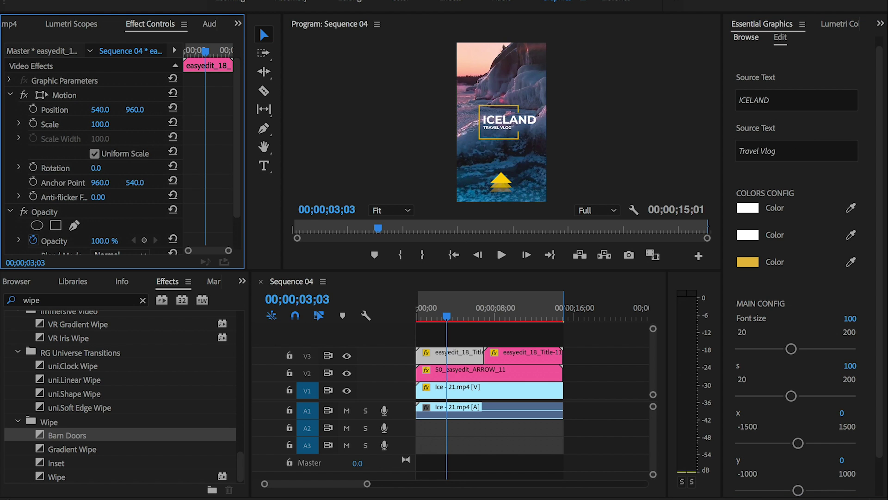
{"action": "left_click_drag", "start_coordinate": [99, 110], "coordinate": [81, 109]}
- Change the second title's lines to Swipe Up and Watch :) and delete its third line
{"action": "left_click_drag", "start_coordinate": [462, 309], "coordinate": [498, 309]}
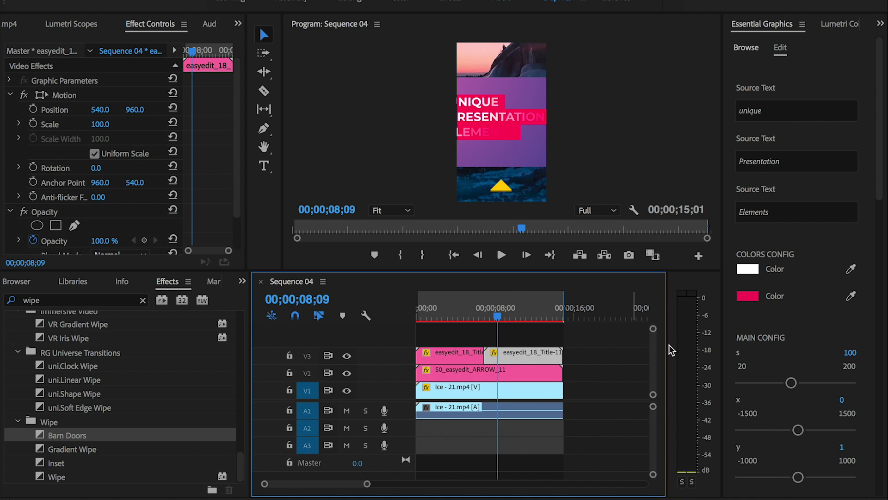
{"action": "scroll", "coordinate": [766, 417], "scroll_direction": "down", "scroll_amount": 5}
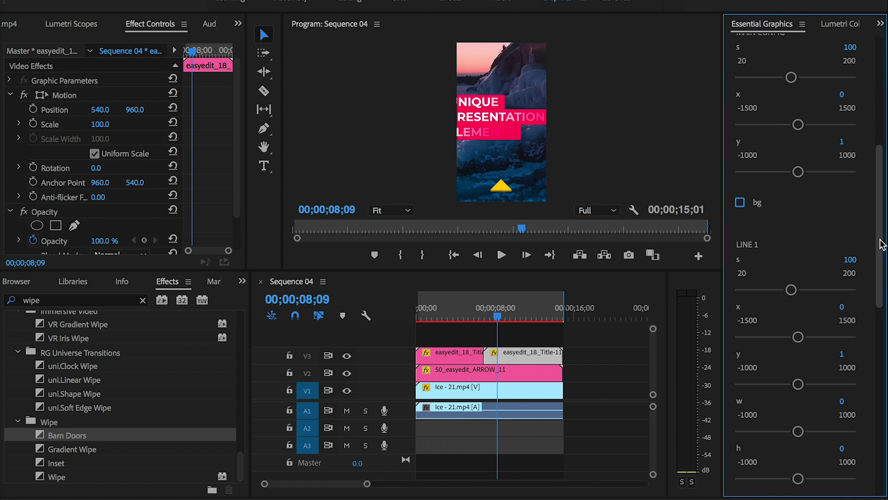
{"action": "left_click_drag", "start_coordinate": [876, 230], "coordinate": [878, 109]}
{"action": "left_click", "coordinate": [764, 111]}
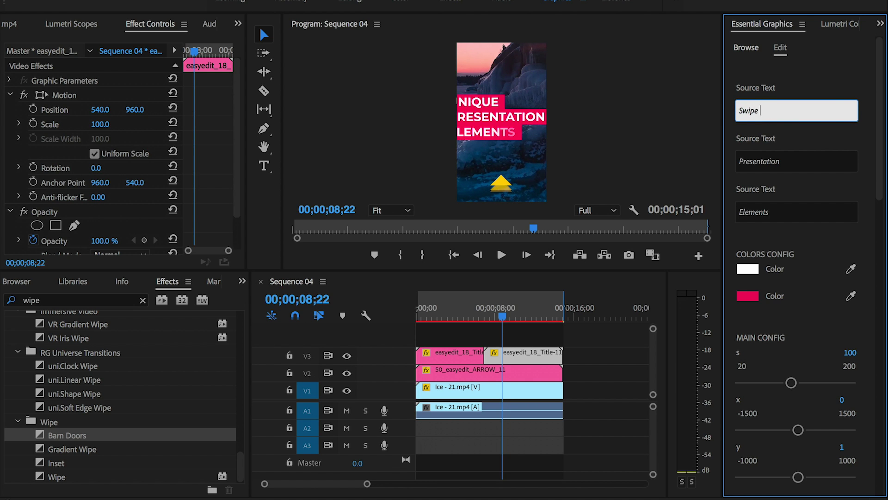
{"action": "left_click", "coordinate": [758, 162]}
{"action": "type", "text": "Watch :)"}
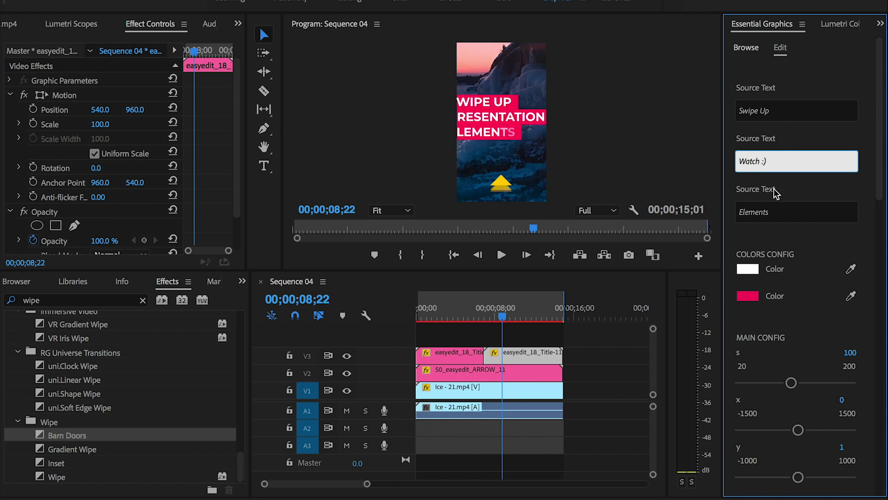
{"action": "left_click", "coordinate": [764, 213]}
{"action": "key", "text": "BackSpace"}
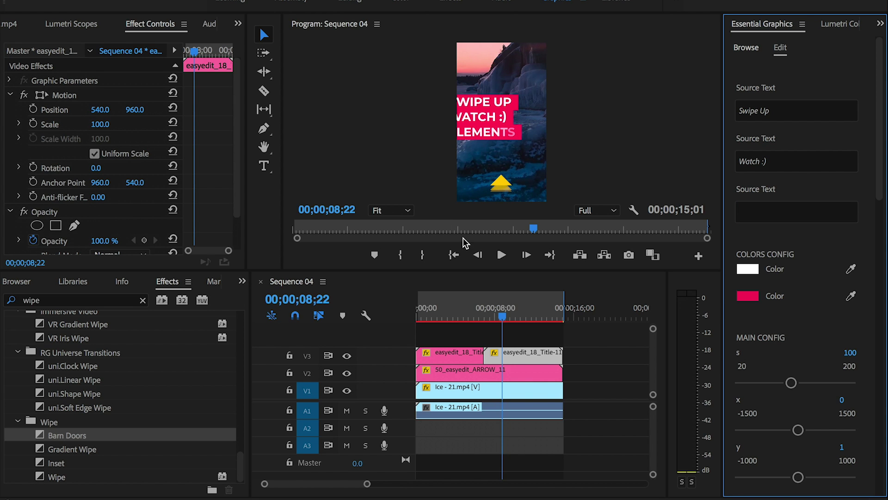
- Shrink the second title to 76% and give it a gold accent sampled from the ICELAND title
{"action": "left_click_drag", "start_coordinate": [98, 124], "coordinate": [127, 109]}
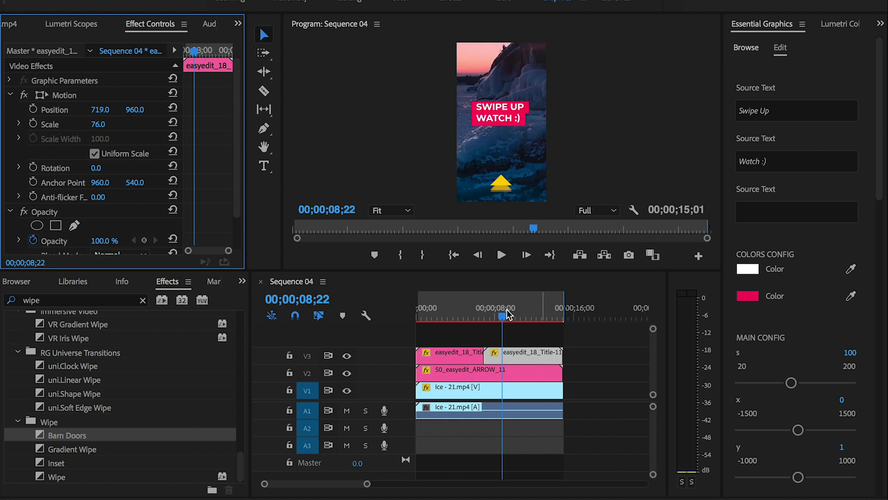
{"action": "left_click_drag", "start_coordinate": [464, 312], "coordinate": [459, 311]}
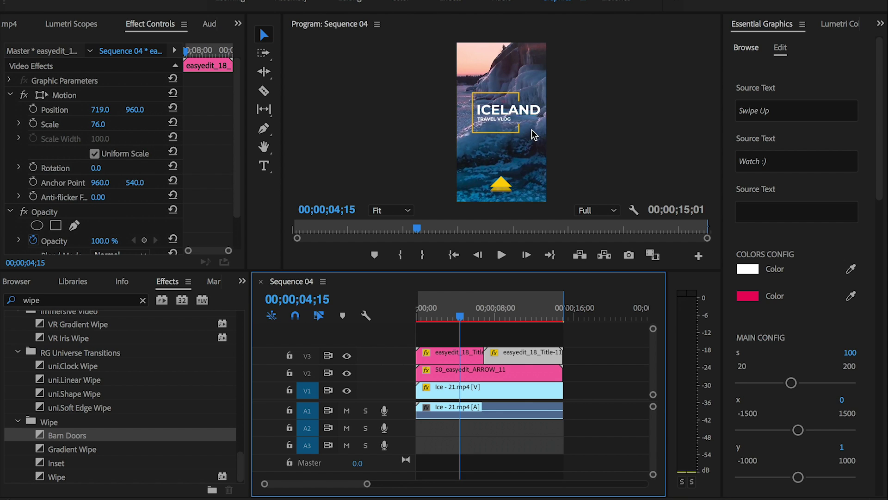
{"action": "left_click", "coordinate": [854, 294]}
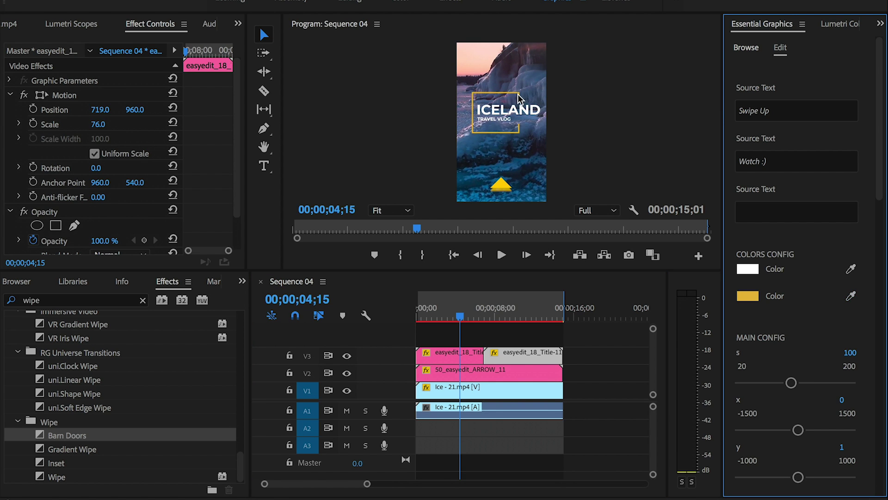
{"action": "left_click_drag", "start_coordinate": [504, 312], "coordinate": [508, 315]}
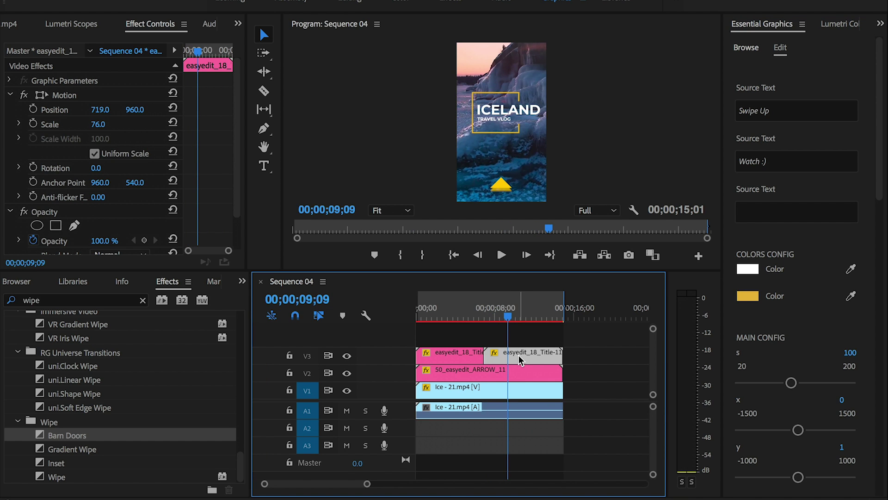
- Render the sequence's video previews from in to out
{"action": "key", "text": "Return"}
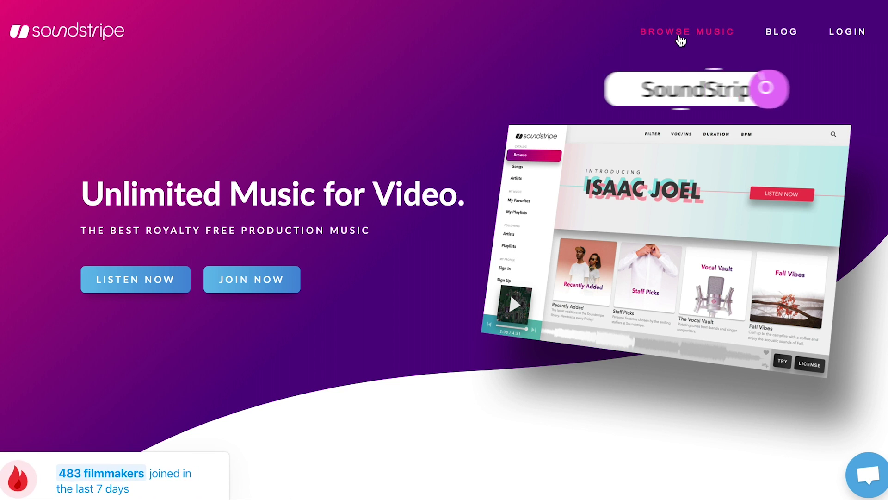
- Browse the Soundstripe music catalog down to the song Make New Friends
{"action": "left_click", "coordinate": [681, 41]}
{"action": "scroll", "coordinate": [395, 289], "scroll_direction": "down", "scroll_amount": 5}
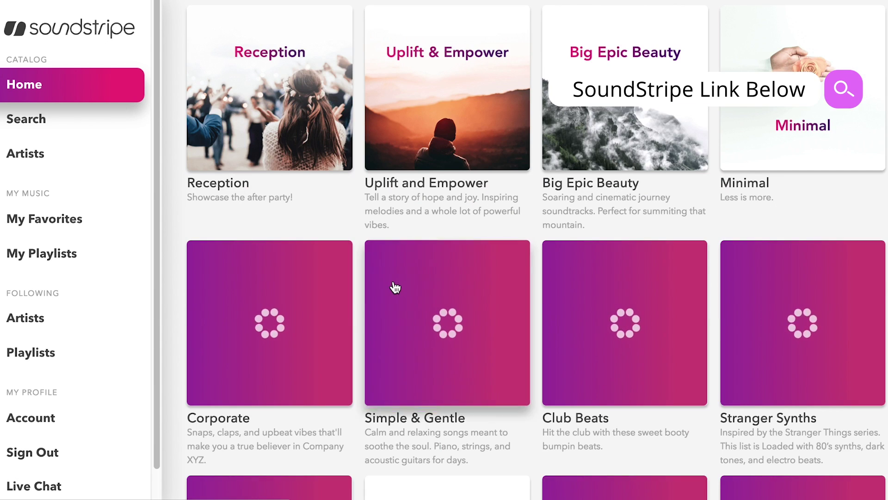
{"action": "scroll", "coordinate": [395, 287], "scroll_direction": "down", "scroll_amount": 5}
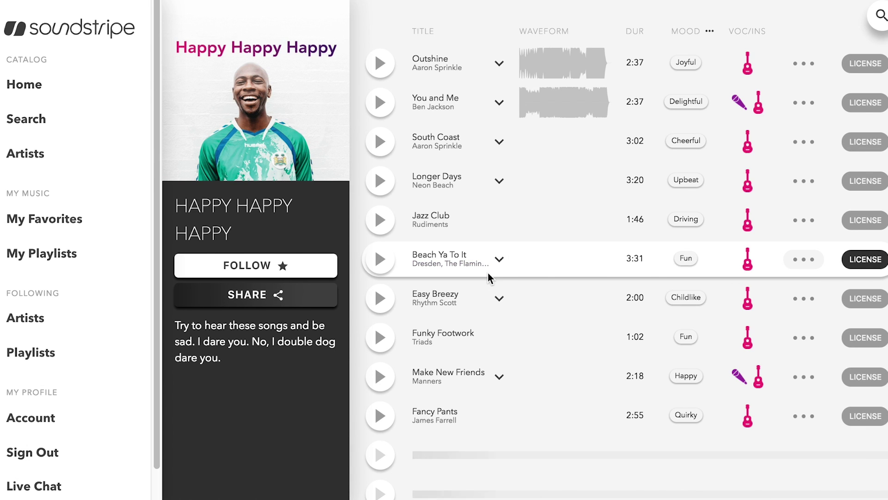
{"action": "scroll", "coordinate": [571, 302], "scroll_direction": "down", "scroll_amount": 2}
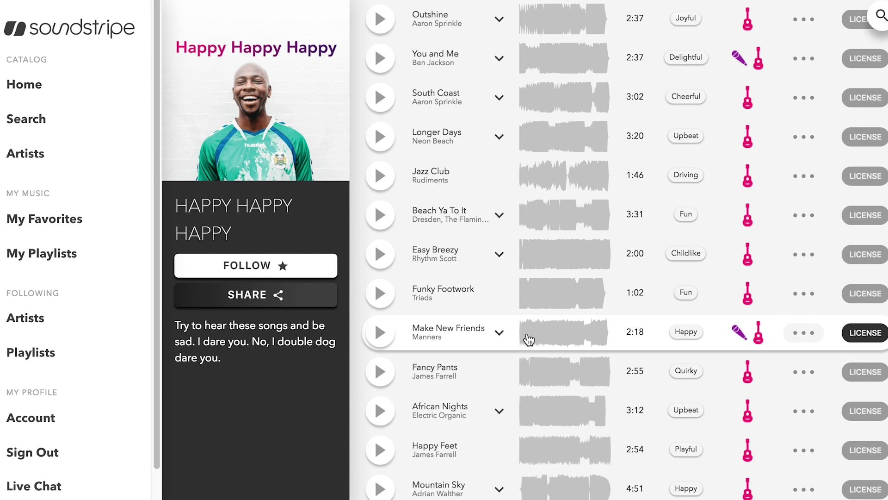
- License Make New Friends for a Tutorials project 'Instagram Stories Tutorial' and import its WAV
{"action": "left_click", "coordinate": [853, 339]}
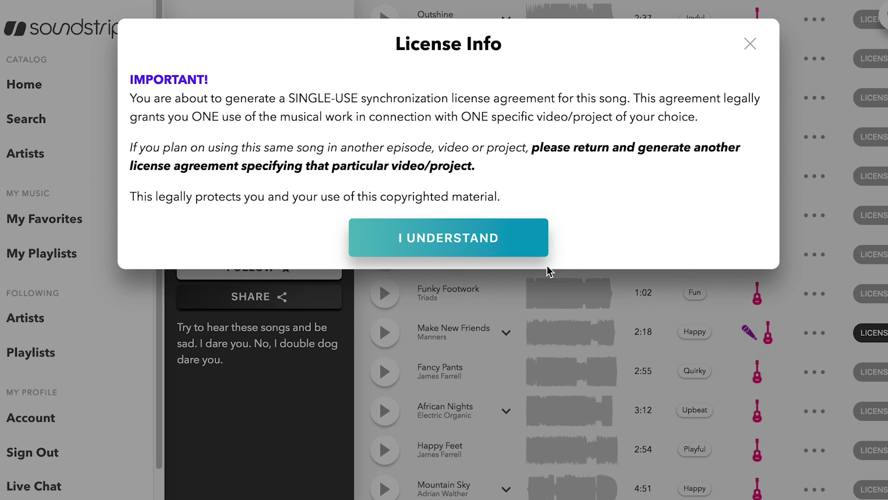
{"action": "left_click", "coordinate": [439, 249]}
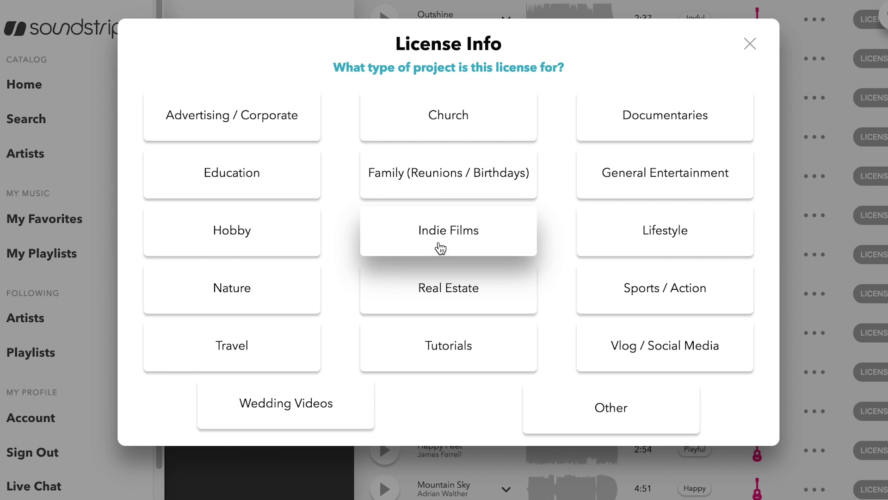
{"action": "left_click", "coordinate": [457, 351]}
{"action": "type", "text": "I"}
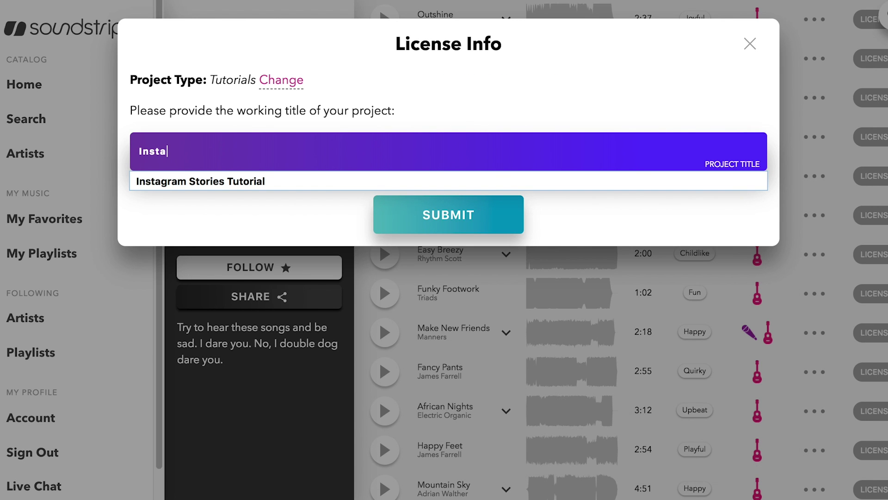
{"action": "type", "text": "nsta"}
{"action": "left_click", "coordinate": [268, 181]}
{"action": "left_click", "coordinate": [419, 231]}
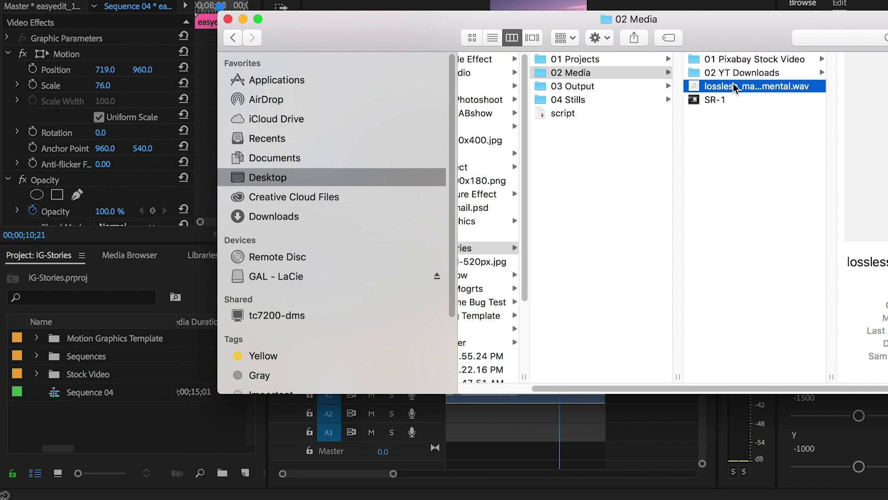
{"action": "left_click_drag", "start_coordinate": [704, 85], "coordinate": [458, 413]}
- Place the music on track A2 and cut it off at the sequence end, 15;01
{"action": "left_click", "coordinate": [457, 290]}
{"action": "left_click", "coordinate": [458, 291]}
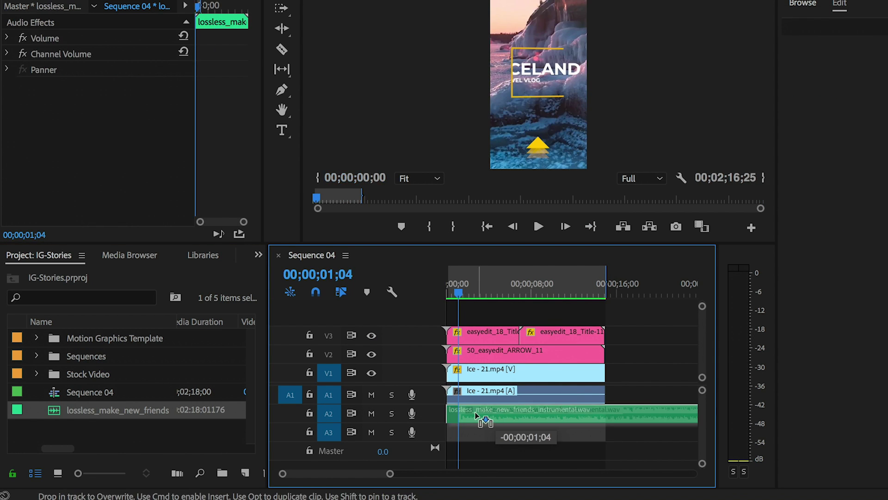
{"action": "left_click", "coordinate": [281, 49]}
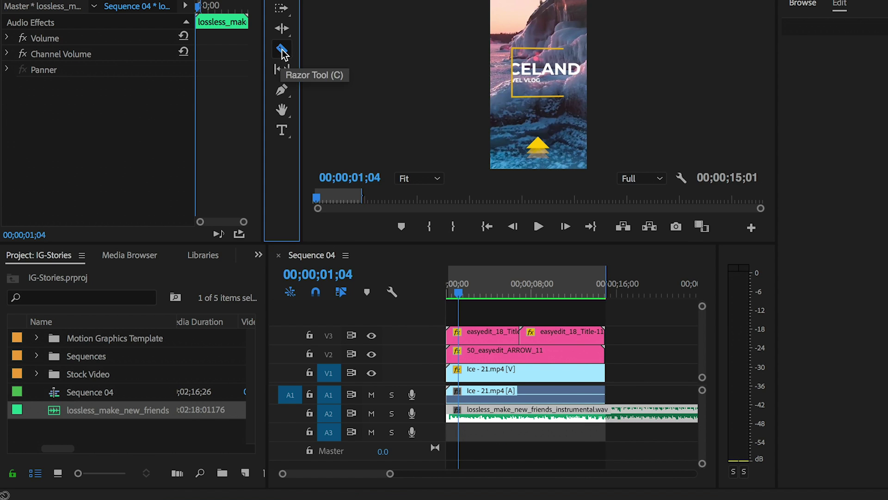
{"action": "left_click", "coordinate": [606, 414]}
{"action": "key", "text": "v"}
{"action": "left_click", "coordinate": [643, 414]}
{"action": "key", "text": "Delete"}
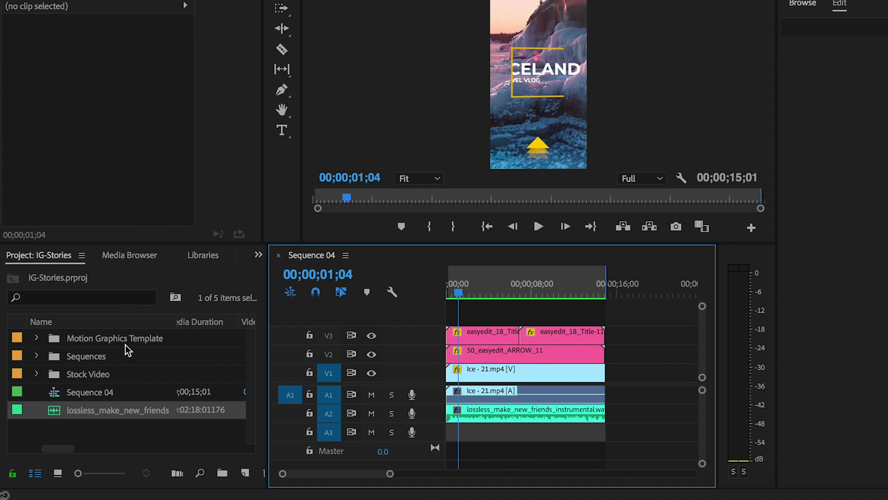
- Add a 00;00;01;14 Exponential Fade to the end of the music clip
{"action": "left_click", "coordinate": [257, 256]}
{"action": "left_click", "coordinate": [279, 339]}
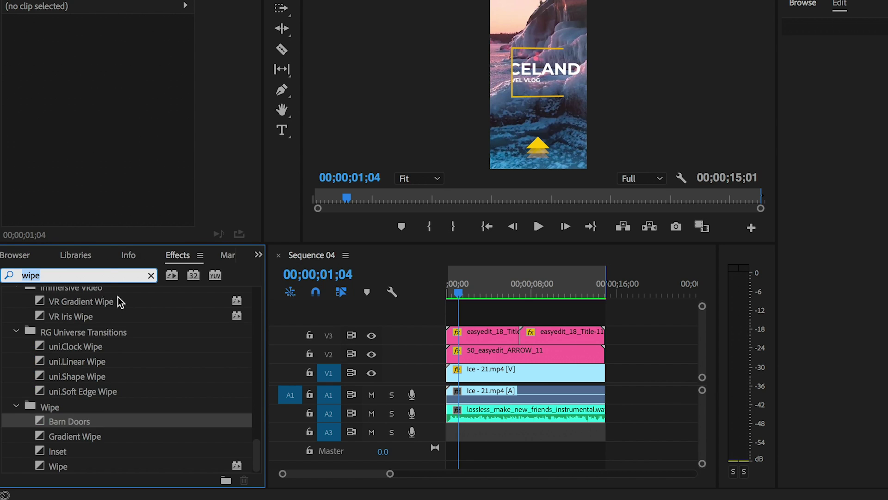
{"action": "type", "text": "expon"}
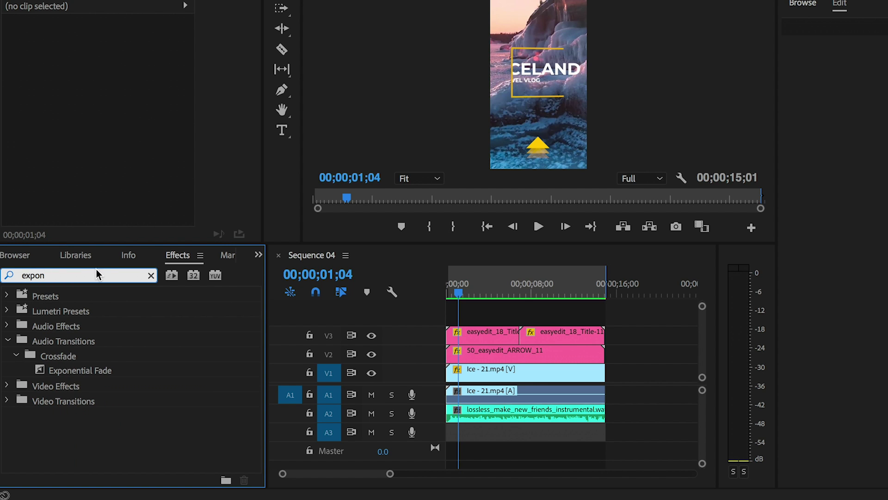
{"action": "left_click_drag", "start_coordinate": [95, 370], "coordinate": [601, 421]}
{"action": "left_click", "coordinate": [601, 421]}
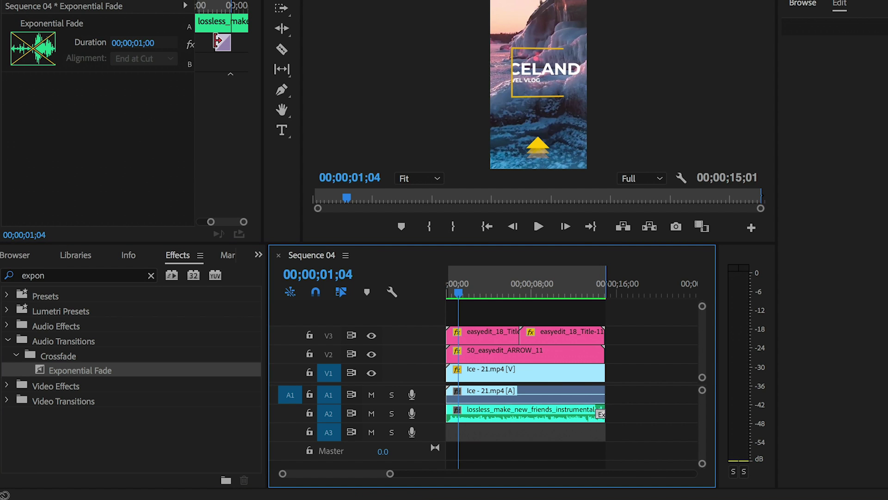
{"action": "left_click_drag", "start_coordinate": [217, 41], "coordinate": [208, 41]}
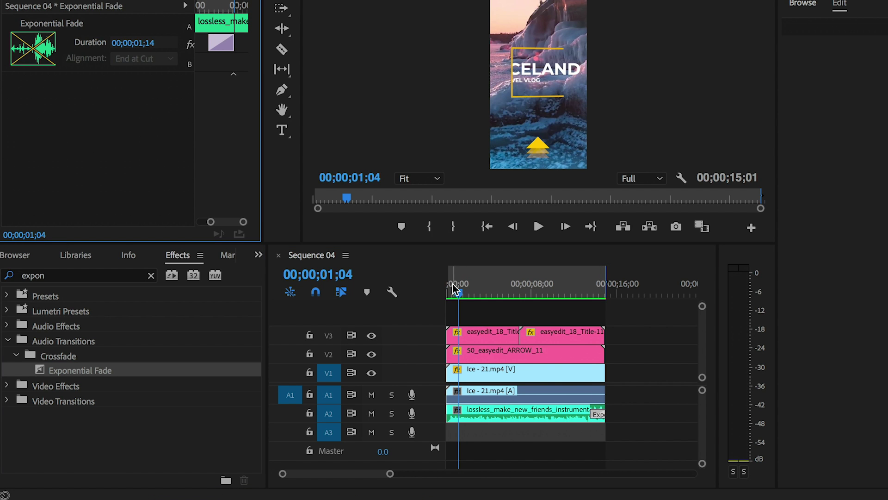
{"action": "key", "text": "Home"}
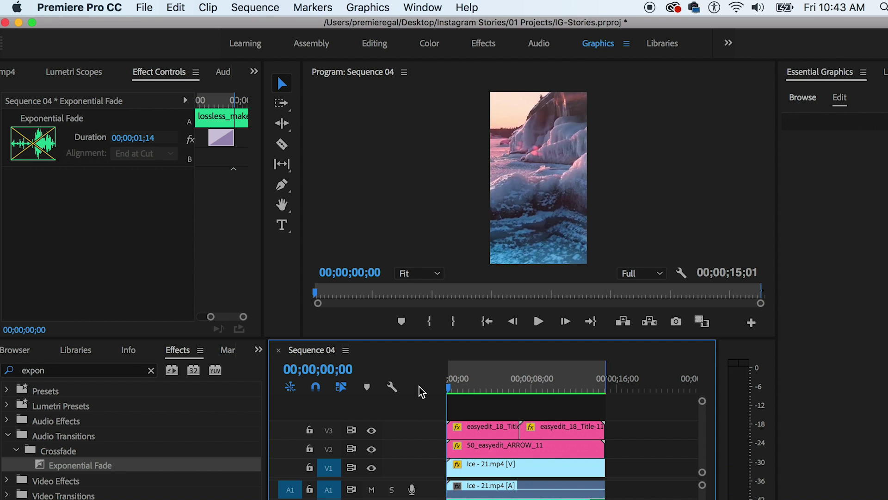
{"action": "left_click", "coordinate": [143, 9]}
- Set the export format to H.264 with the Match Source - High bitrate preset
{"action": "mouse_move", "coordinate": [320, 409]}
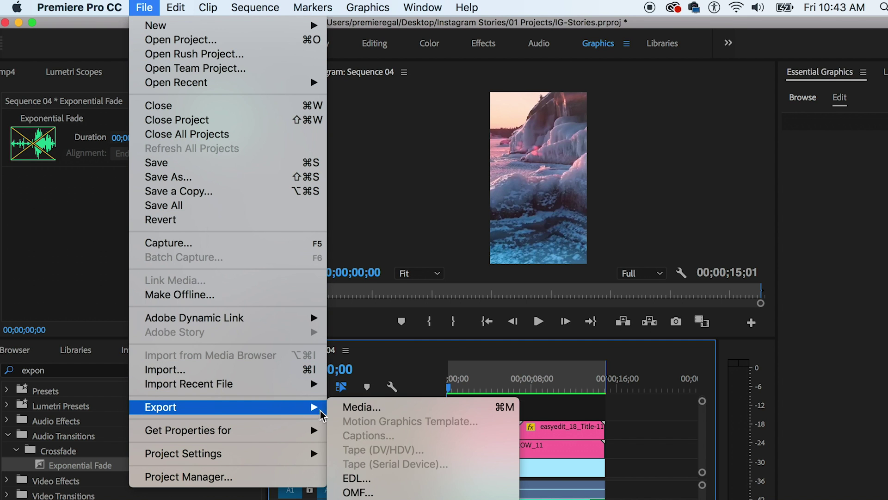
{"action": "left_click", "coordinate": [398, 407]}
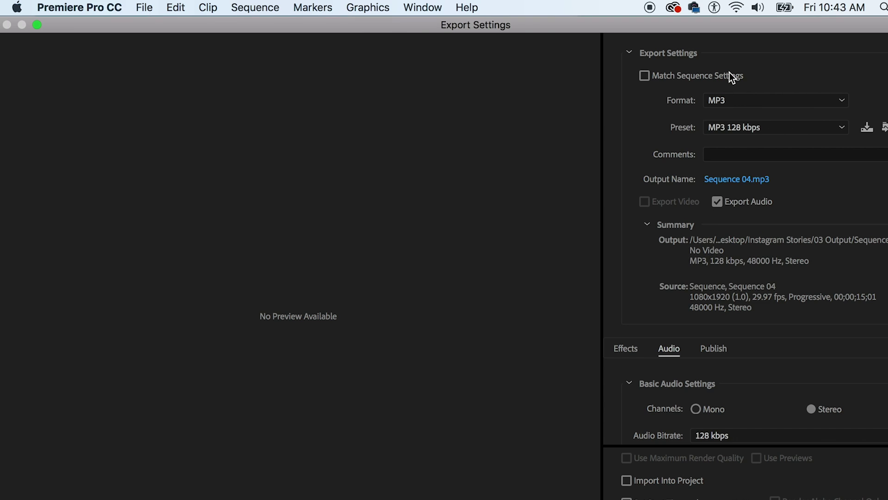
{"action": "left_click", "coordinate": [729, 102]}
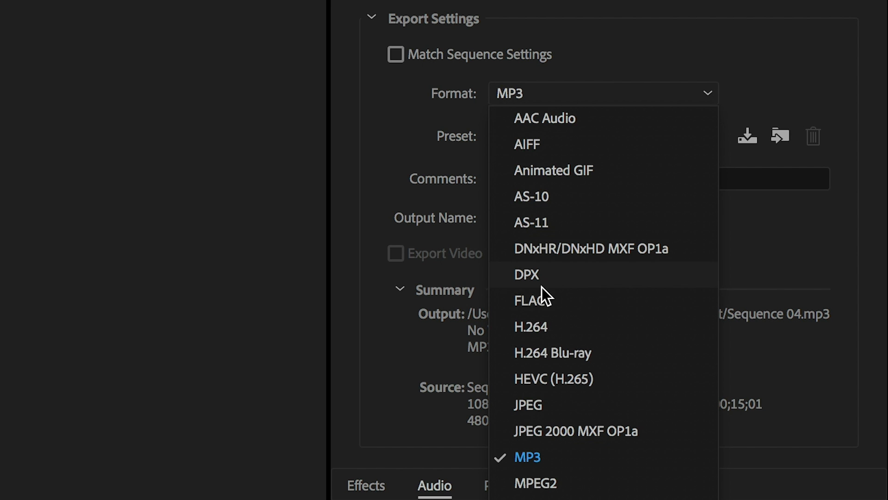
{"action": "left_click", "coordinate": [542, 329]}
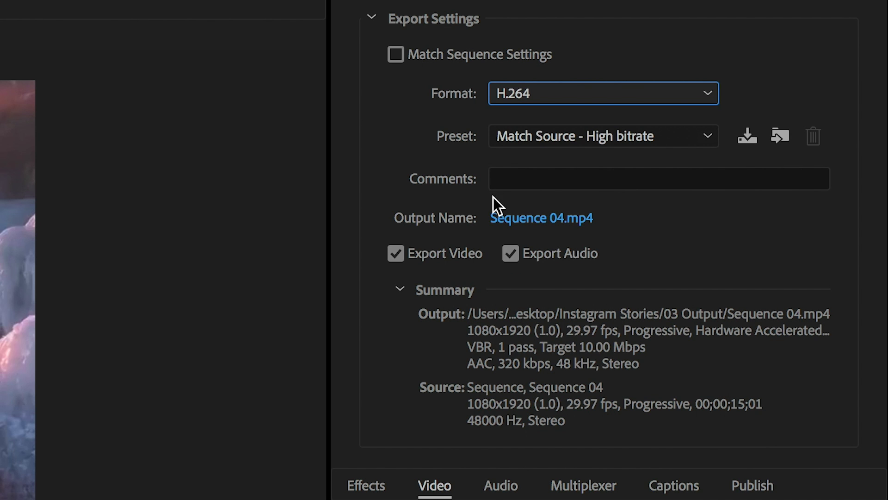
{"action": "left_click", "coordinate": [516, 140]}
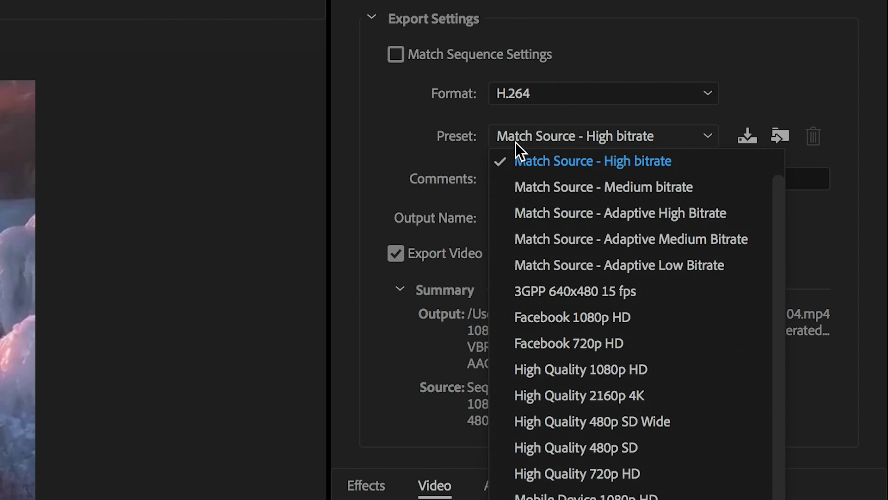
{"action": "left_click", "coordinate": [648, 162]}
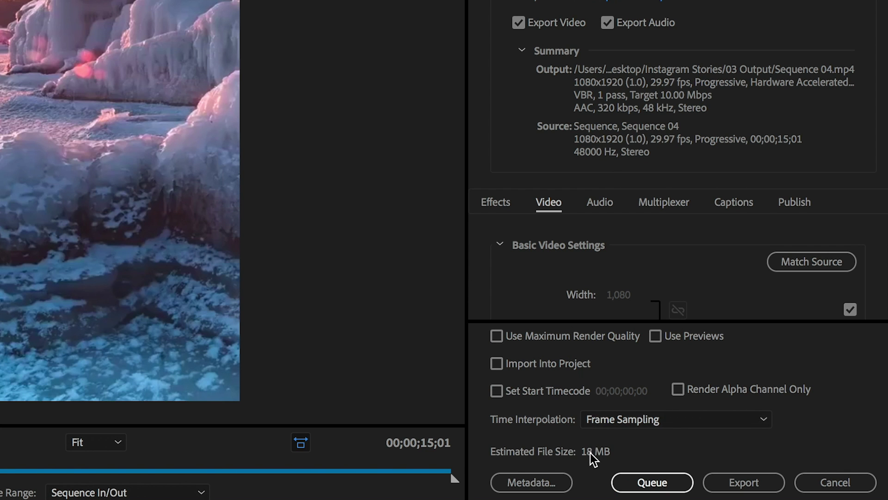
- Name the output IGstoryv1 and start encoding it into the 03 Output folder
{"action": "left_click", "coordinate": [619, 4]}
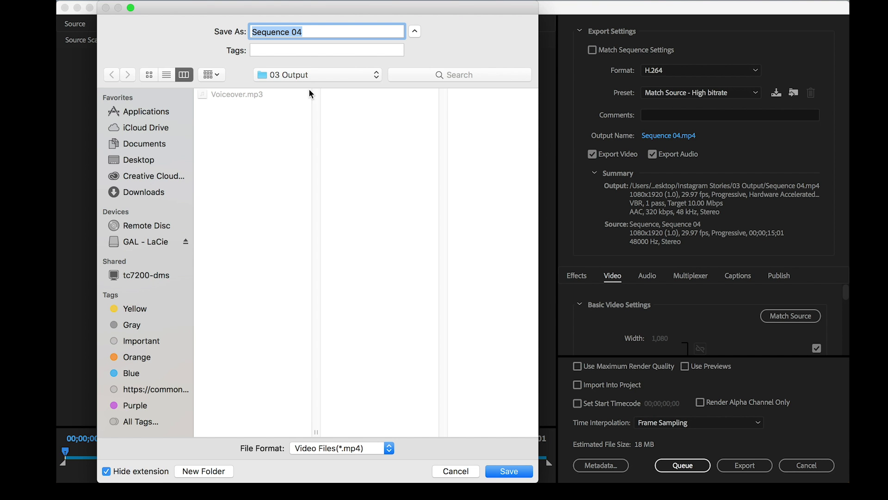
{"action": "type", "text": "IGstoryv1"}
{"action": "key", "text": "Return"}
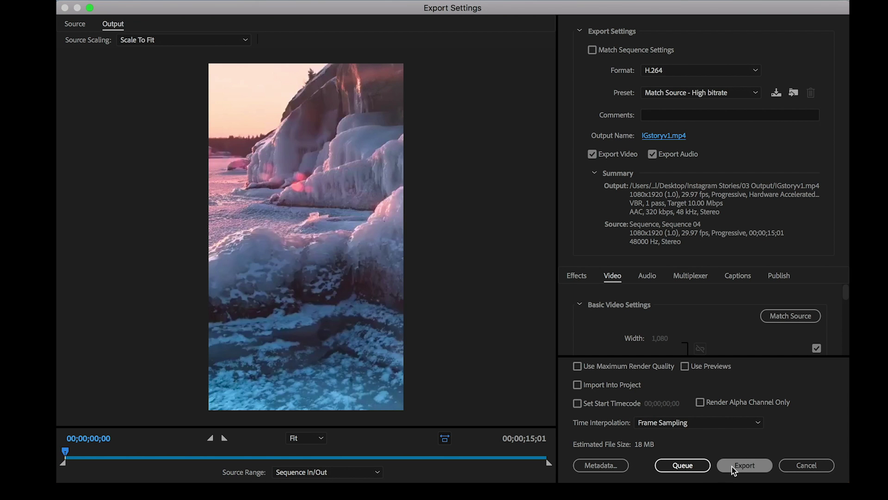
{"action": "left_click", "coordinate": [732, 465]}
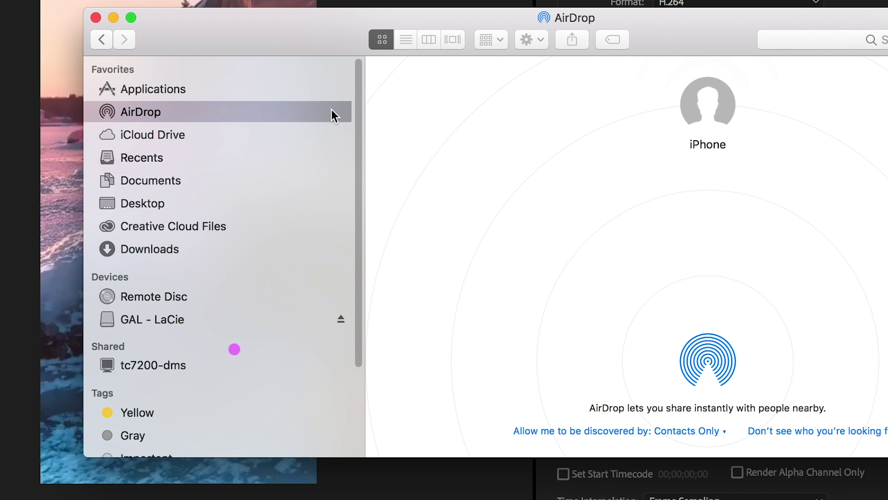
{"action": "left_click", "coordinate": [114, 17]}
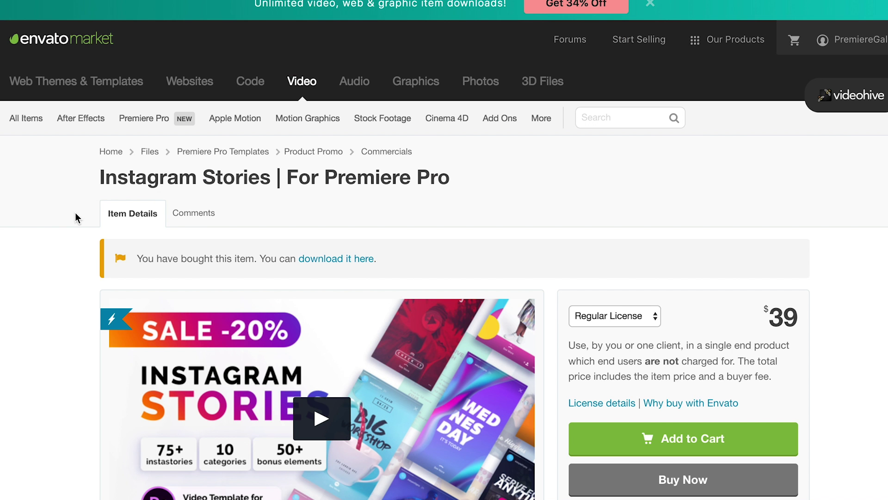
- Scroll through the EasyEdit template previews down to the Basic section
{"action": "scroll", "coordinate": [75, 213], "scroll_direction": "down", "scroll_amount": 5}
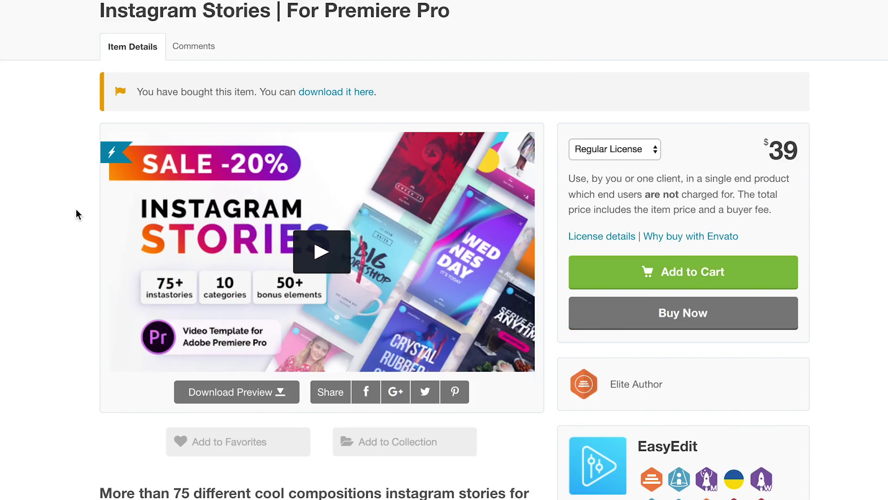
{"action": "scroll", "coordinate": [75, 210], "scroll_direction": "down", "scroll_amount": 3}
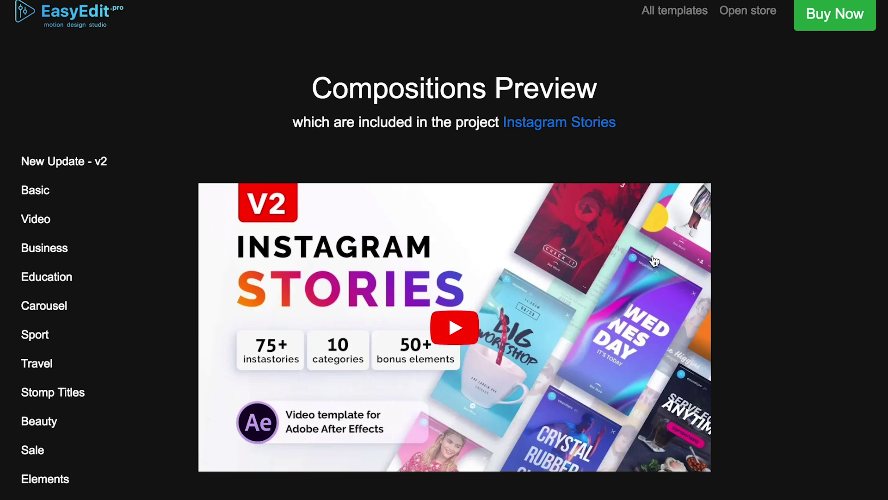
{"action": "scroll", "coordinate": [744, 275], "scroll_direction": "down", "scroll_amount": 10}
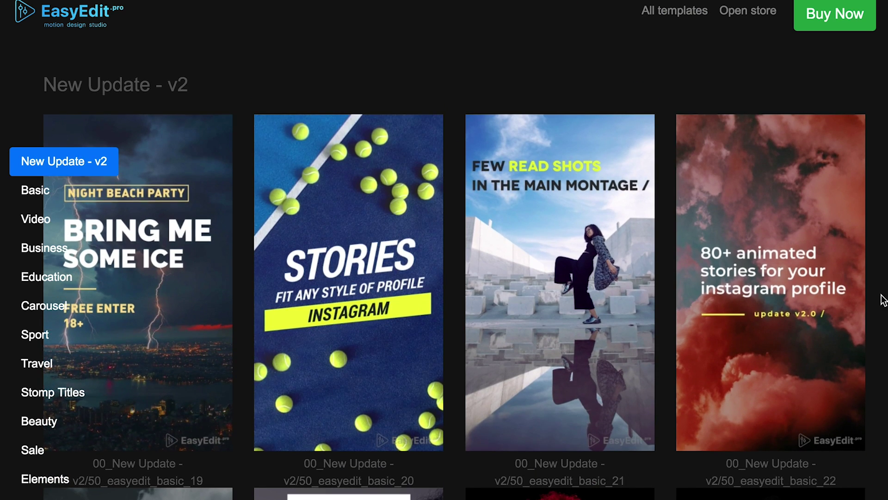
{"action": "scroll", "coordinate": [882, 301], "scroll_direction": "down", "scroll_amount": 1}
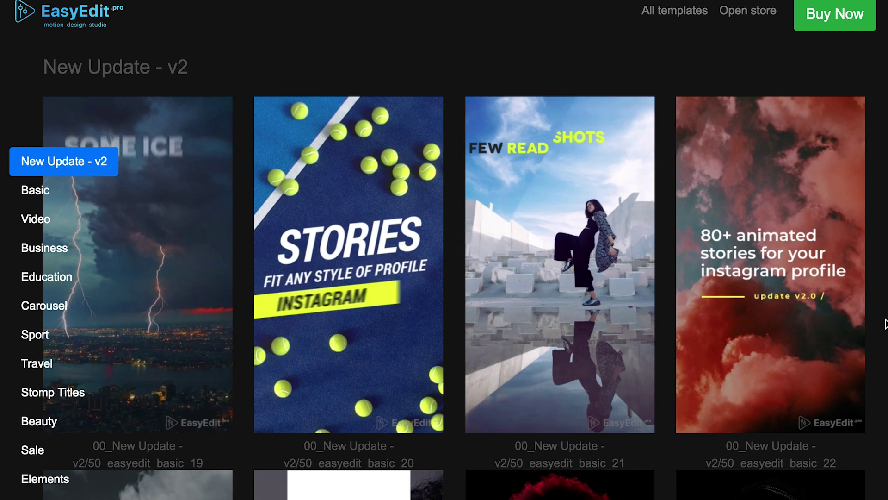
{"action": "scroll", "coordinate": [884, 323], "scroll_direction": "down", "scroll_amount": 5}
{"action": "scroll", "coordinate": [887, 322], "scroll_direction": "down", "scroll_amount": 6}
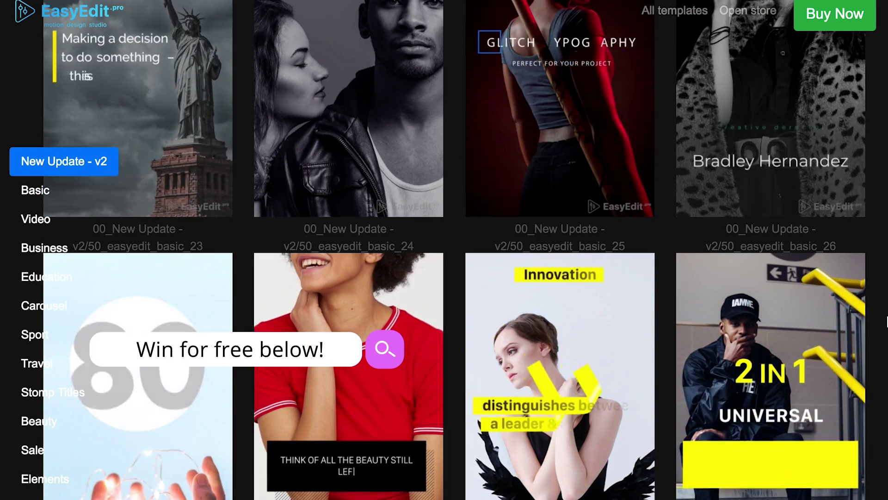
{"action": "scroll", "coordinate": [887, 323], "scroll_direction": "down", "scroll_amount": 5}
{"action": "scroll", "coordinate": [884, 322], "scroll_direction": "down", "scroll_amount": 5}
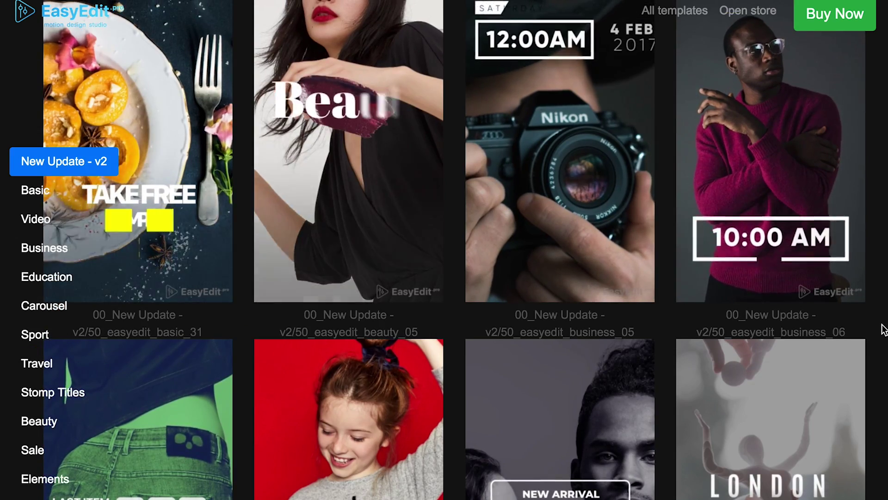
{"action": "scroll", "coordinate": [885, 329], "scroll_direction": "down", "scroll_amount": 6}
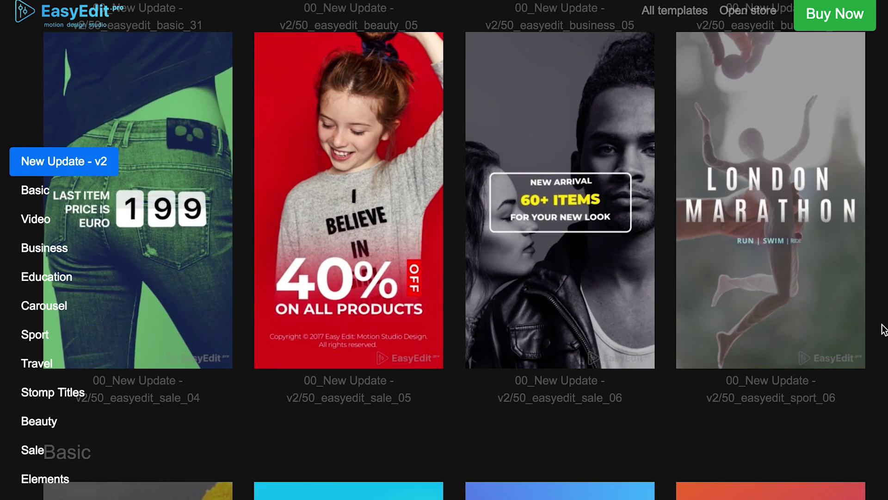
{"action": "scroll", "coordinate": [885, 329], "scroll_direction": "down", "scroll_amount": 8}
{"action": "scroll", "coordinate": [884, 329], "scroll_direction": "down", "scroll_amount": 3}
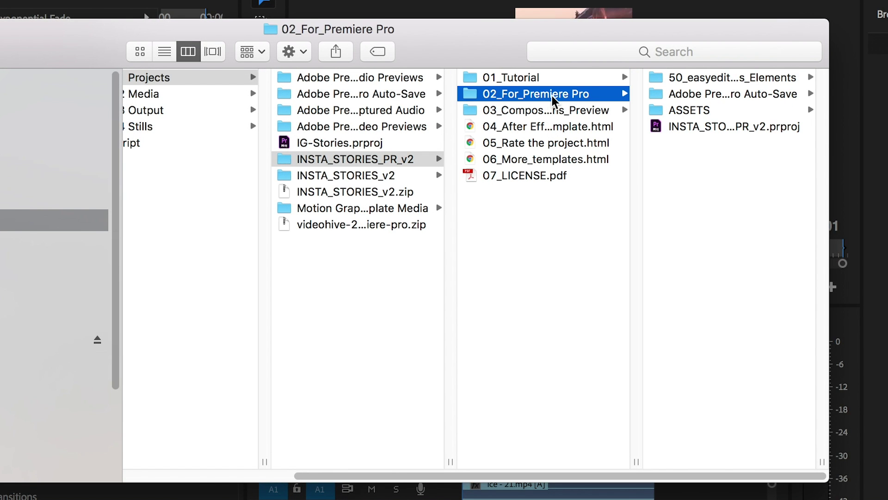
- Browse the package's elements and 01_Tutorial folders, widening the column to read file names
{"action": "left_click", "coordinate": [703, 77]}
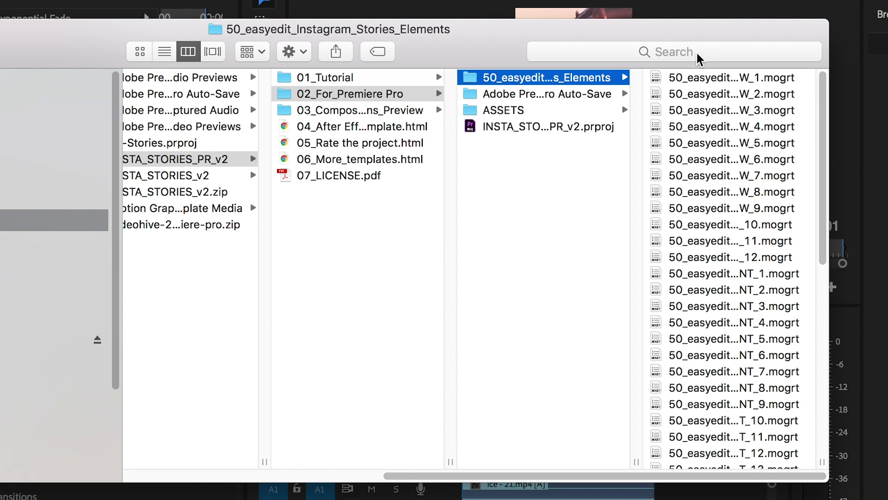
{"action": "left_click", "coordinate": [325, 80]}
{"action": "left_click", "coordinate": [518, 78]}
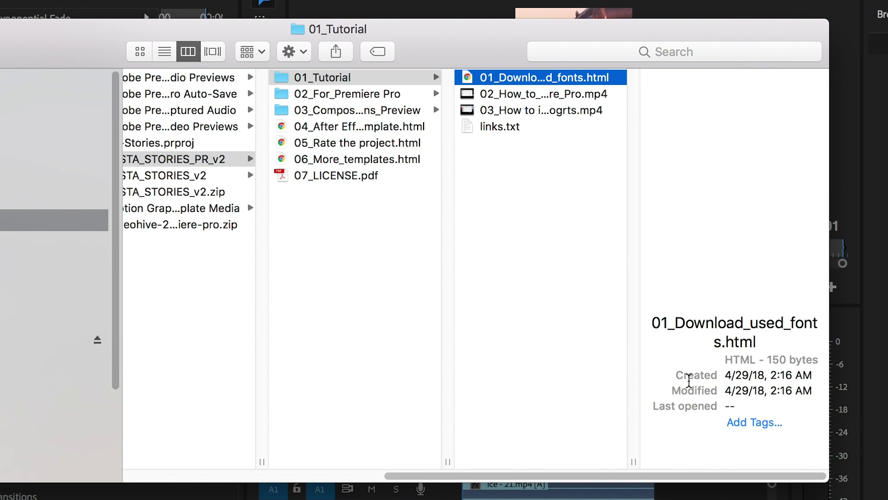
{"action": "left_click_drag", "start_coordinate": [632, 457], "coordinate": [701, 454]}
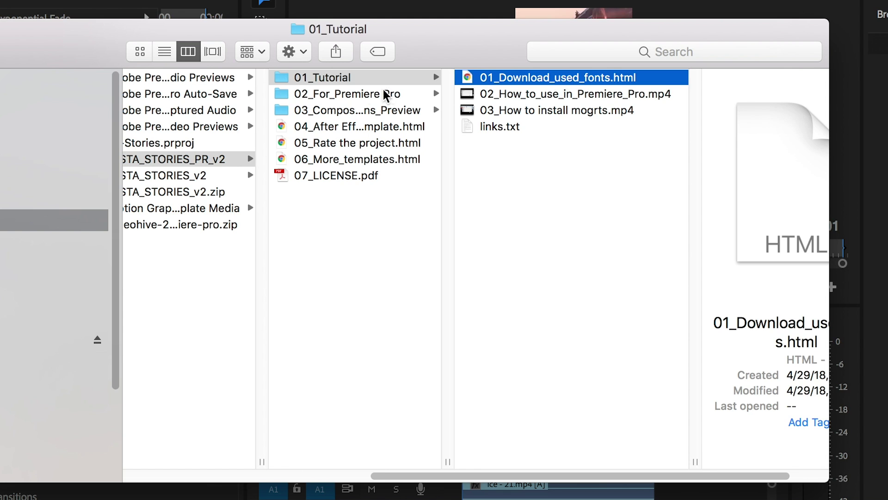
- Open INSTA_STORIES_PR_v2.prproj from the 02_For_Premiere Pro folder
{"action": "left_click", "coordinate": [372, 95]}
{"action": "left_click", "coordinate": [541, 128]}
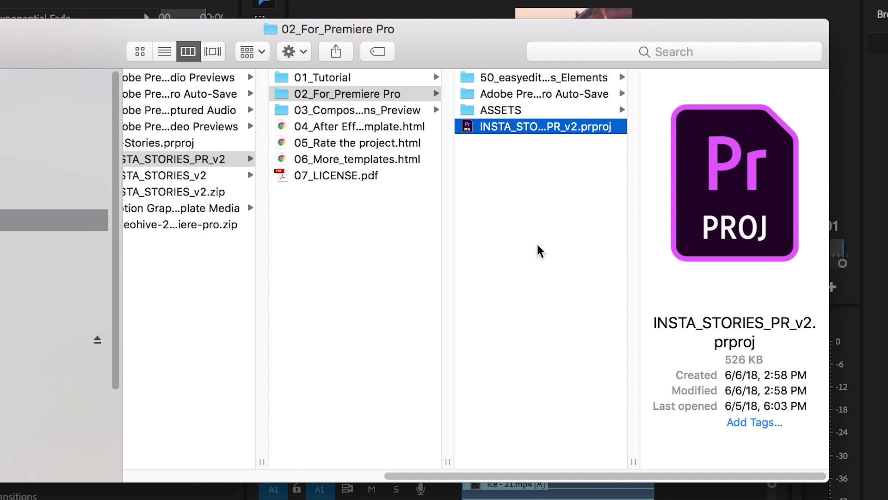
{"action": "double_click", "coordinate": [478, 128]}
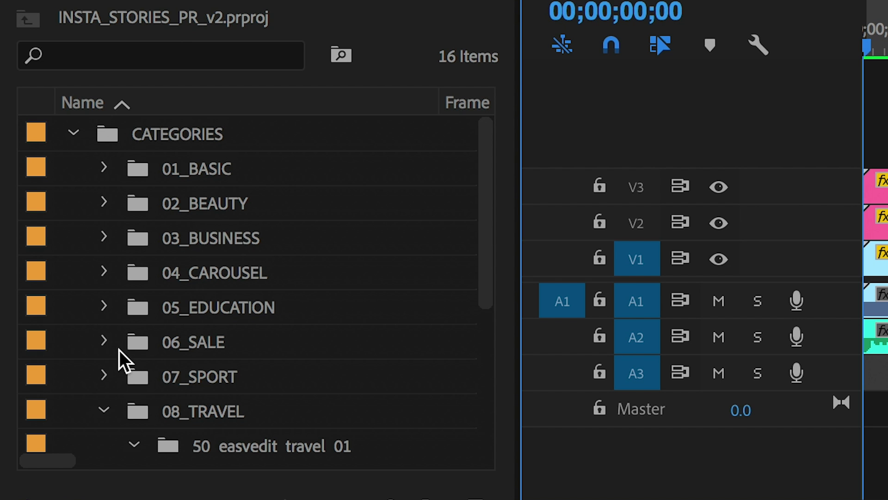
- Look through the template category folders from 01_BASIC to 08_TRAVEL
{"action": "left_click", "coordinate": [111, 416]}
{"action": "scroll", "coordinate": [225, 291], "scroll_direction": "down", "scroll_amount": 2}
{"action": "scroll", "coordinate": [224, 288], "scroll_direction": "up", "scroll_amount": 2}
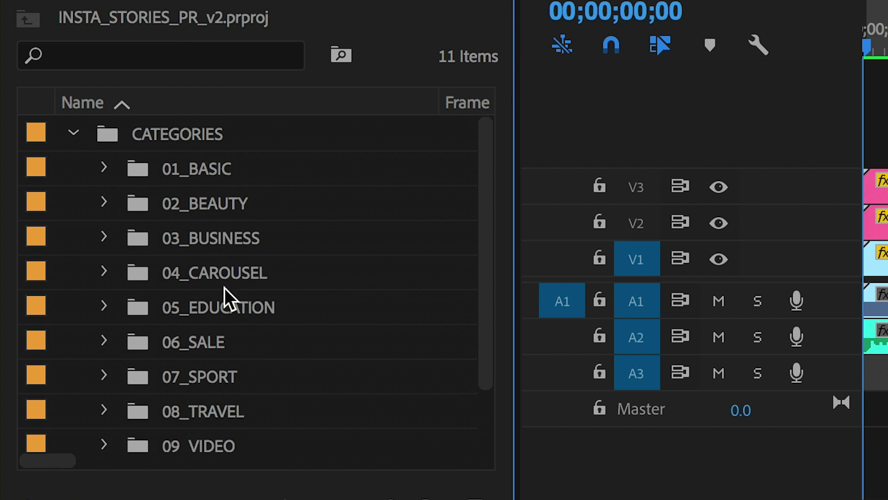
{"action": "left_click", "coordinate": [205, 166]}
{"action": "left_click", "coordinate": [223, 200]}
{"action": "left_click", "coordinate": [231, 238]}
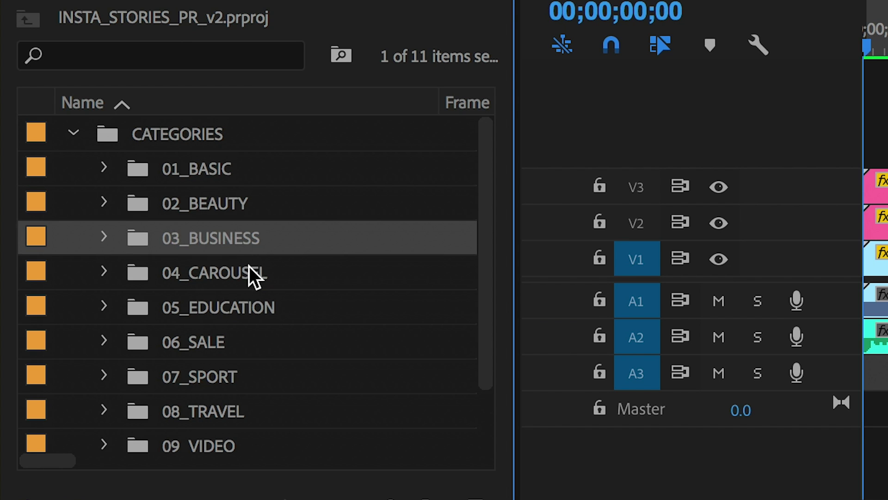
{"action": "left_click", "coordinate": [250, 267]}
{"action": "left_click", "coordinate": [269, 294]}
{"action": "scroll", "coordinate": [256, 335], "scroll_direction": "down", "scroll_amount": 2}
{"action": "left_click", "coordinate": [235, 290]}
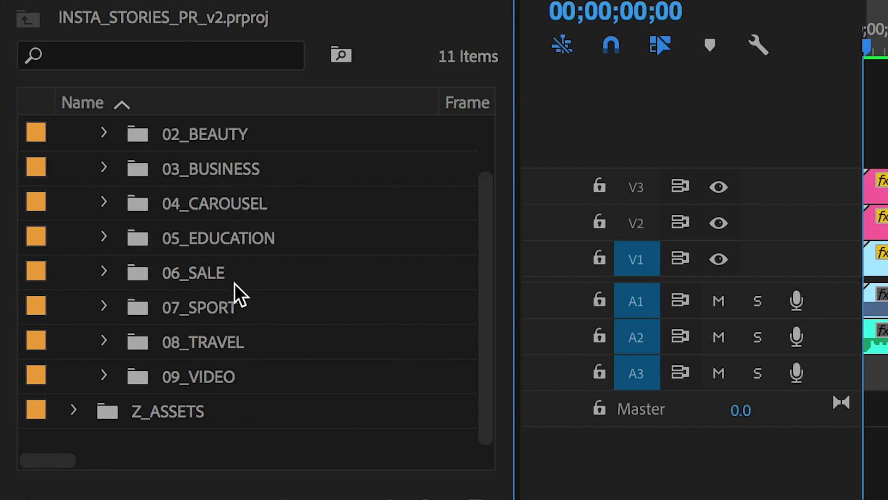
{"action": "left_click", "coordinate": [227, 314]}
{"action": "left_click", "coordinate": [145, 342]}
- Open the 50_easyedit_travel_01 sequence from 08_TRAVEL and select its title graphic
{"action": "left_click", "coordinate": [103, 341]}
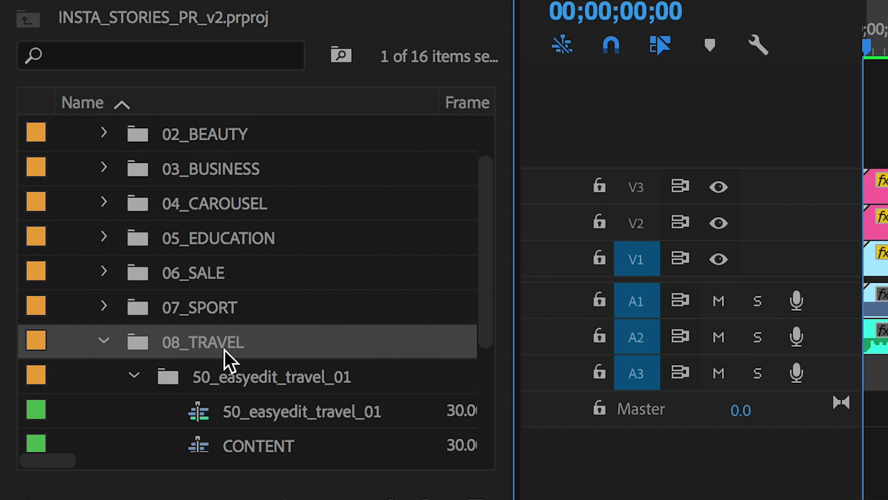
{"action": "scroll", "coordinate": [224, 350], "scroll_direction": "down", "scroll_amount": 3}
{"action": "left_click", "coordinate": [248, 278]}
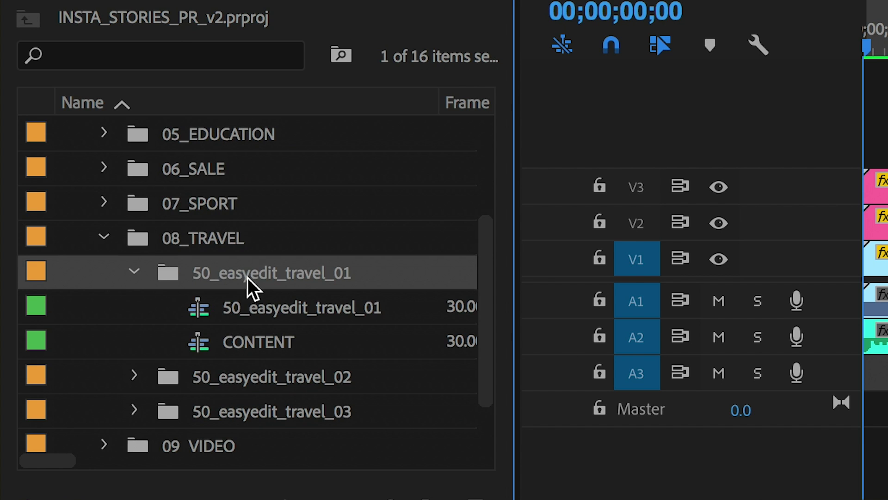
{"action": "left_click", "coordinate": [207, 312]}
{"action": "double_click", "coordinate": [194, 313]}
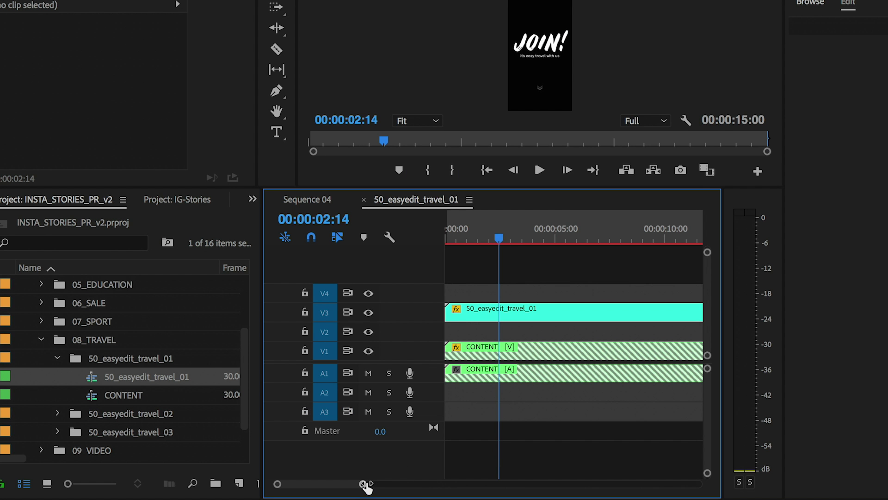
{"action": "left_click_drag", "start_coordinate": [363, 484], "coordinate": [382, 484]}
{"action": "left_click", "coordinate": [493, 316]}
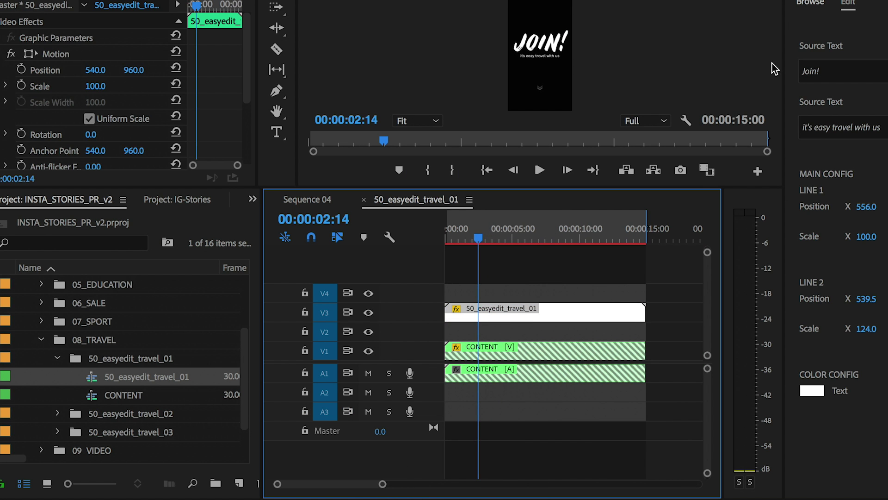
- Change the Join! headline to WATCH! and shrink it to 70 scale
{"action": "left_click", "coordinate": [818, 76]}
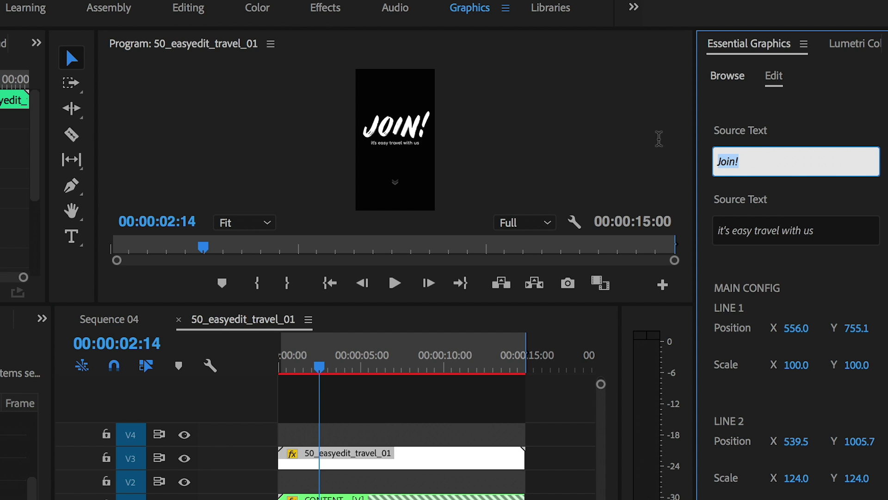
{"action": "type", "text": "WATCH!"}
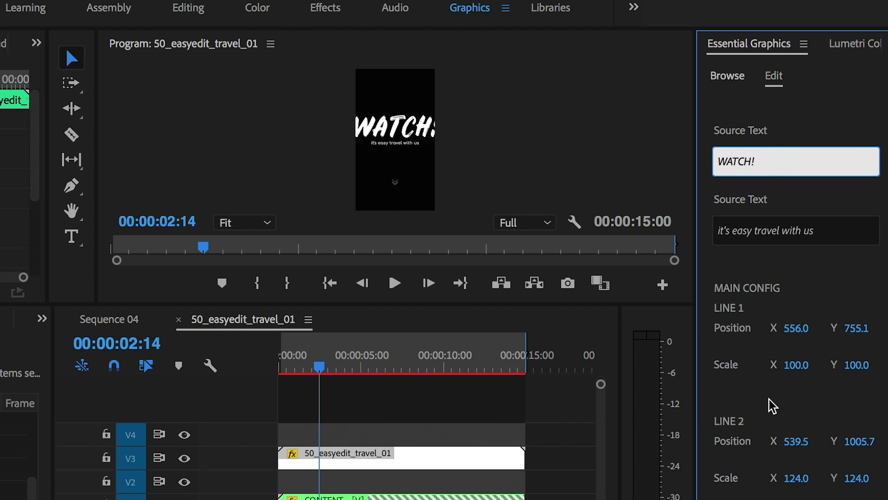
{"action": "left_click_drag", "start_coordinate": [796, 365], "coordinate": [800, 369]}
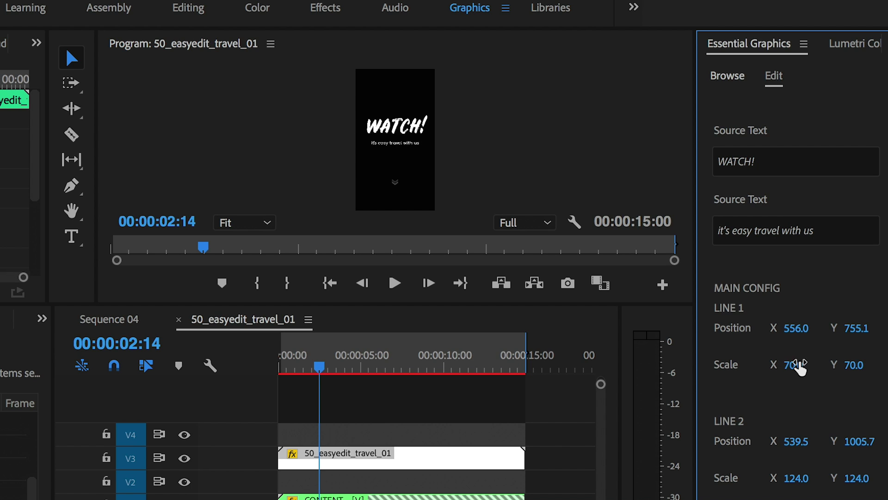
- Replace the subtitle with 'New travel vlog is up!' and save the project
{"action": "left_click", "coordinate": [743, 232]}
{"action": "type", "text": "New trave"}
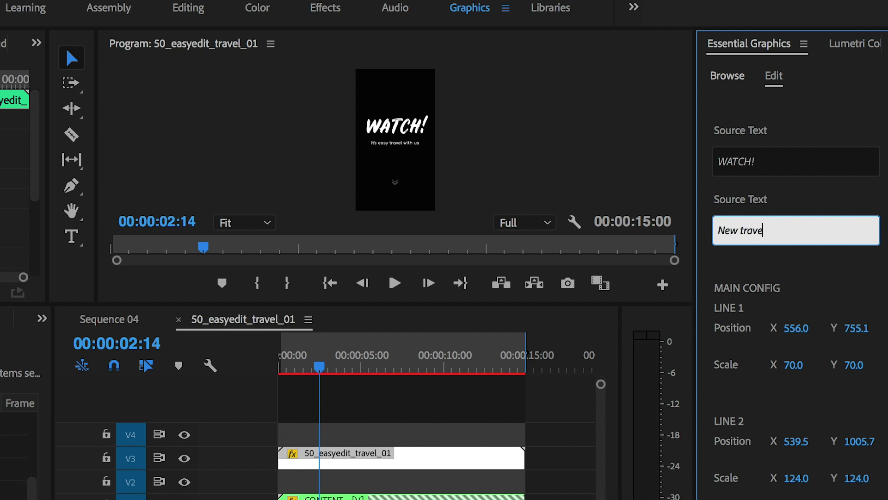
{"action": "type", "text": "l vlog is up!"}
{"action": "left_click", "coordinate": [326, 305]}
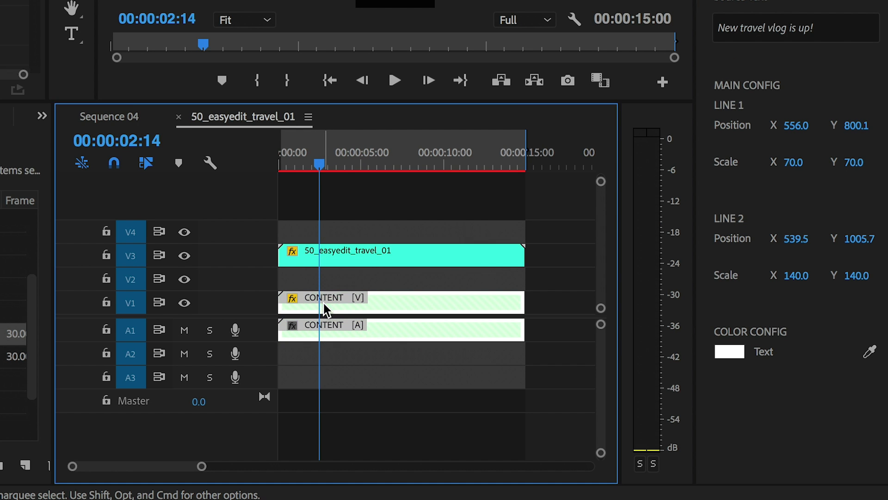
{"action": "key", "text": "super+s"}
- In the CONTENT sequence, preview the stock clips and place Blue - 1700.mp4 on track V1
{"action": "double_click", "coordinate": [330, 300]}
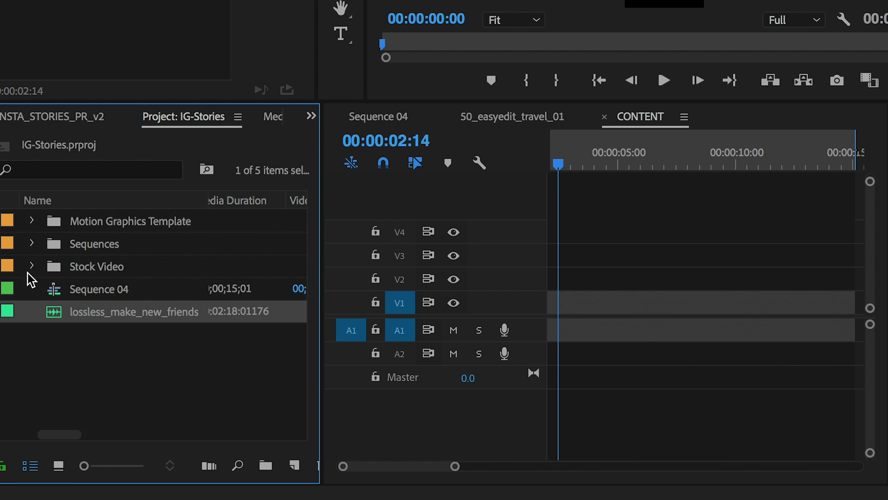
{"action": "left_click", "coordinate": [32, 266]}
{"action": "double_click", "coordinate": [83, 293]}
{"action": "double_click", "coordinate": [74, 312]}
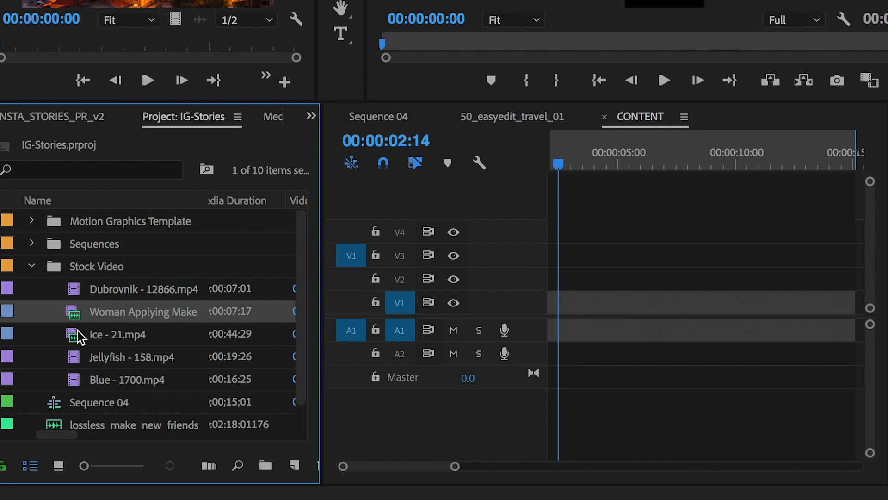
{"action": "double_click", "coordinate": [74, 334]}
{"action": "double_click", "coordinate": [74, 357]}
{"action": "double_click", "coordinate": [74, 375]}
{"action": "left_click_drag", "start_coordinate": [74, 377], "coordinate": [605, 303]}
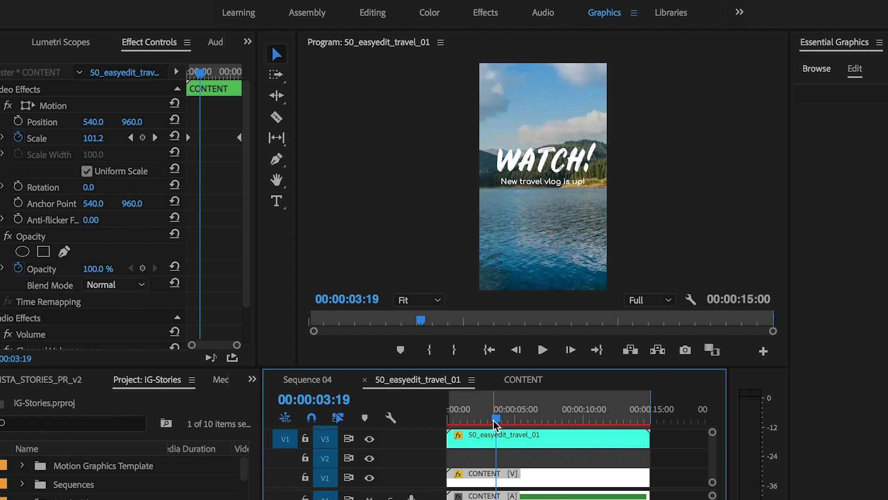
- Render and play the WATCH! travel template from the start, then scrub toward its end
{"action": "left_click_drag", "start_coordinate": [495, 424], "coordinate": [447, 422]}
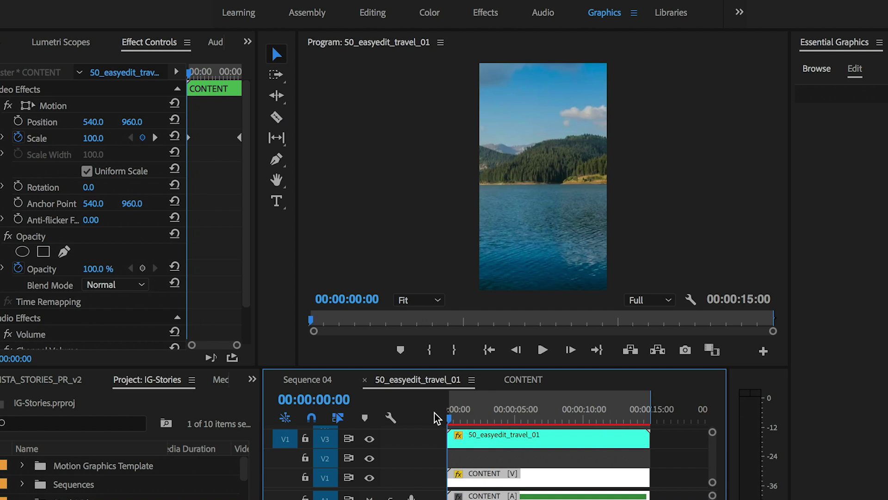
{"action": "key", "text": "Return"}
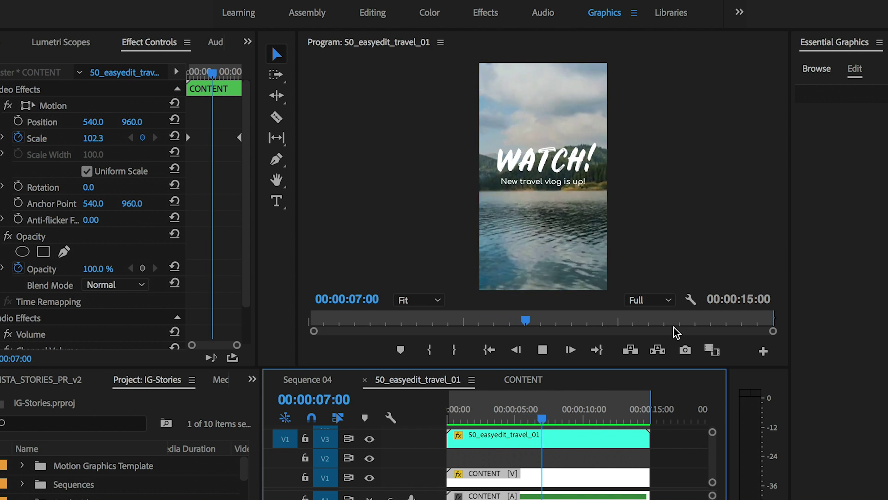
{"action": "key", "text": "space"}
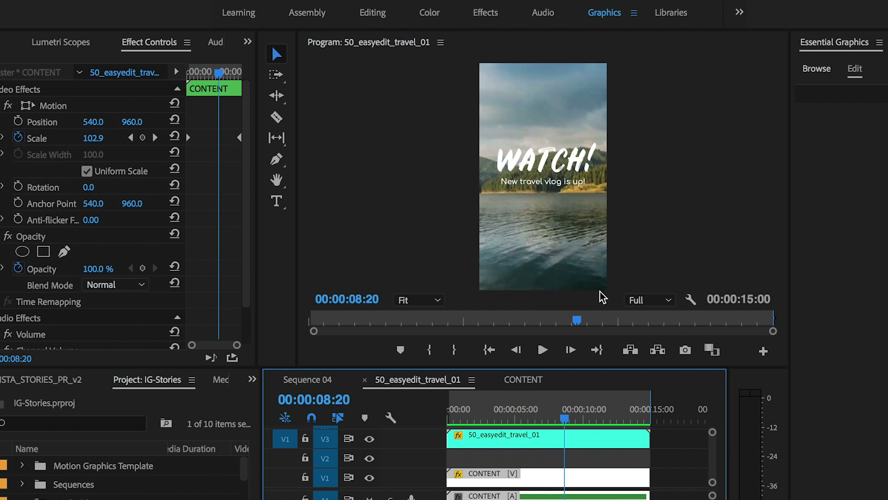
{"action": "left_click_drag", "start_coordinate": [599, 416], "coordinate": [649, 438]}
{"action": "left_click", "coordinate": [133, 6]}
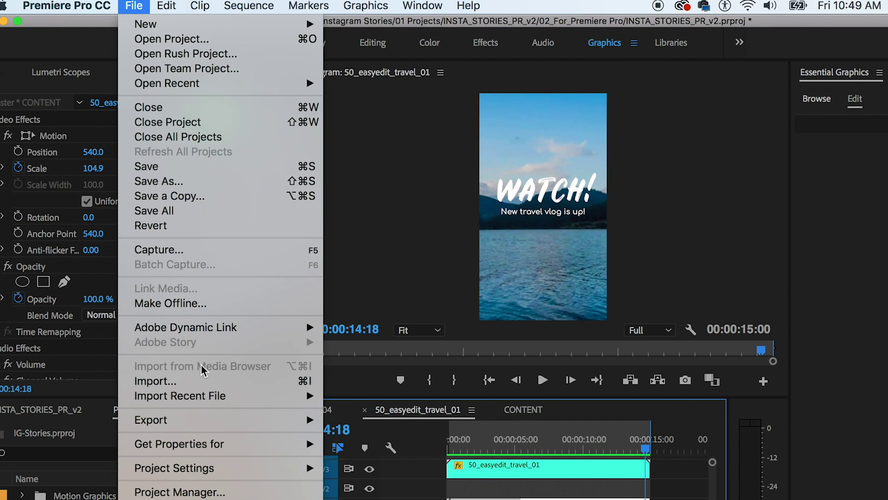
- Export the template as 50_easyedit_travel_01_1.mp4 using H.264 Match Source - High bitrate
{"action": "mouse_move", "coordinate": [206, 420]}
{"action": "left_click", "coordinate": [359, 420]}
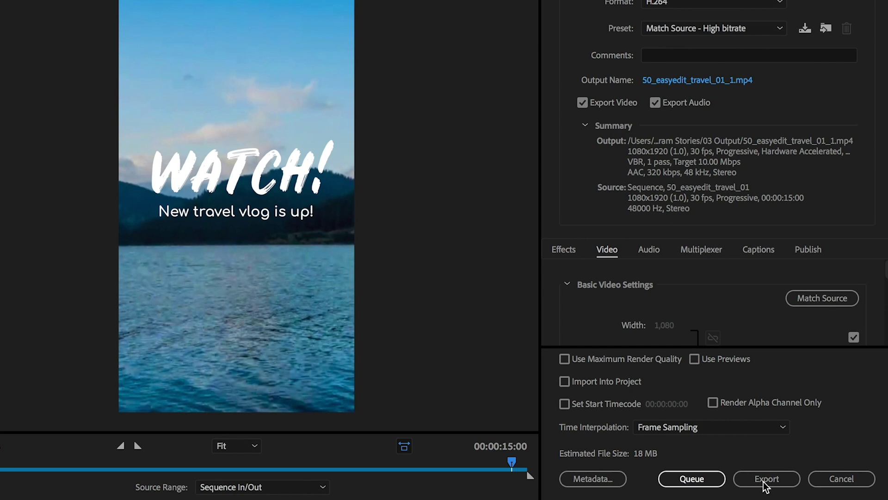
{"action": "left_click", "coordinate": [765, 478]}
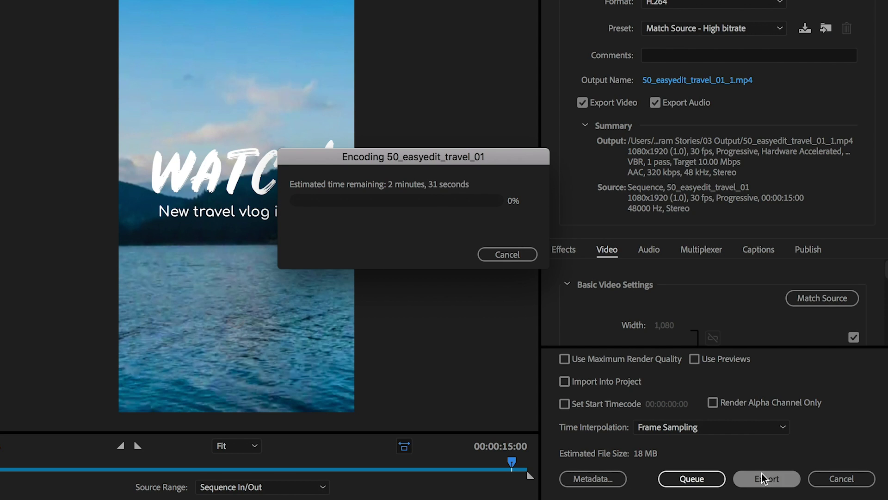